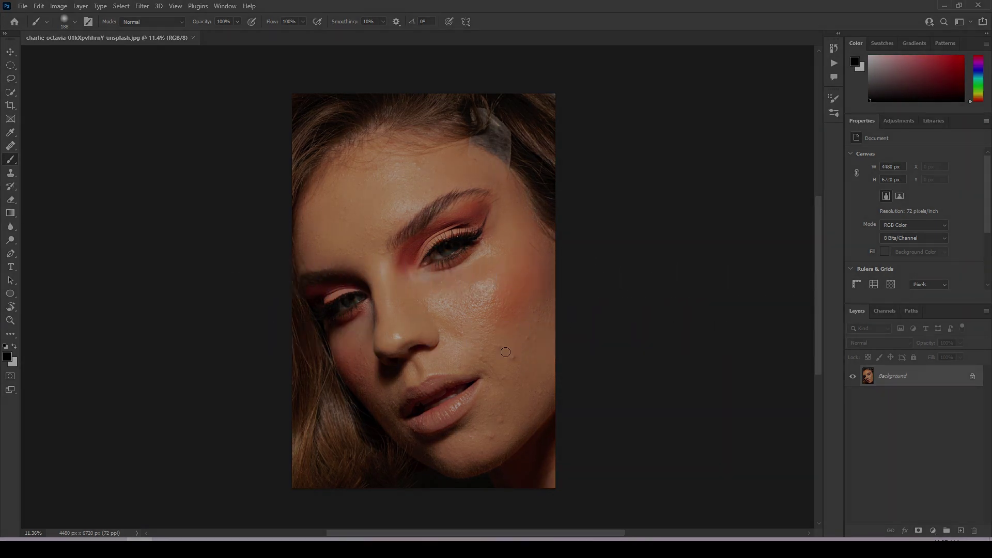
- Zoom in on the portrait's cheek to show the small blemishes
scroll(514, 361, "up", 2)
scroll(516, 360, "up", 2)
scroll(507, 341, "up", 2)
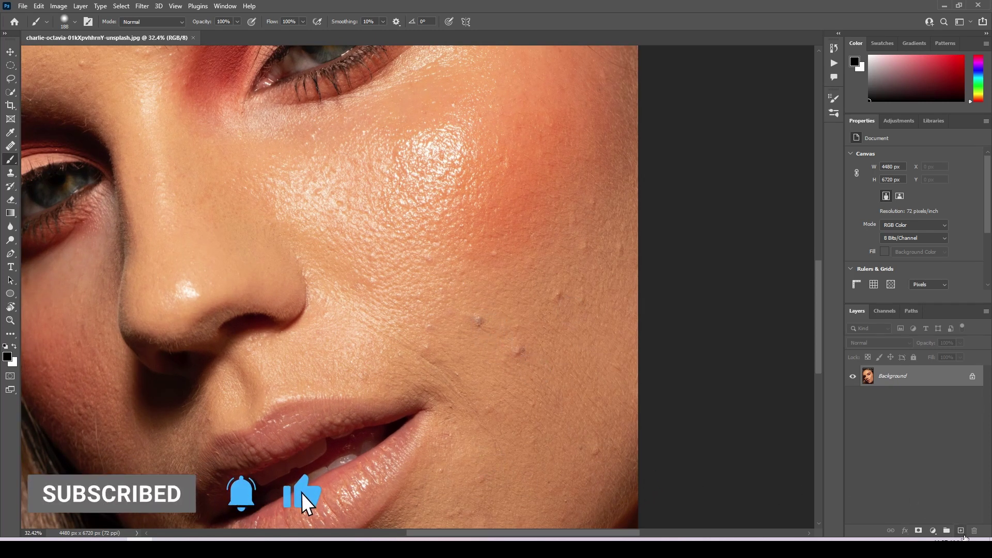
- Add empty Layer 1 above Background and pick the Healing Brush sampling Current & Below
left_click(961, 531)
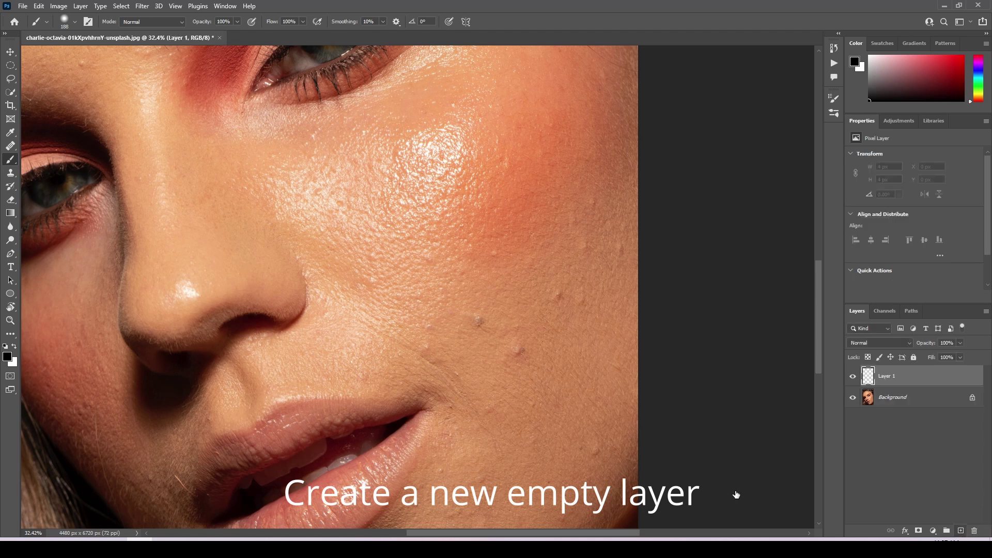
scroll(502, 395, "down", 5)
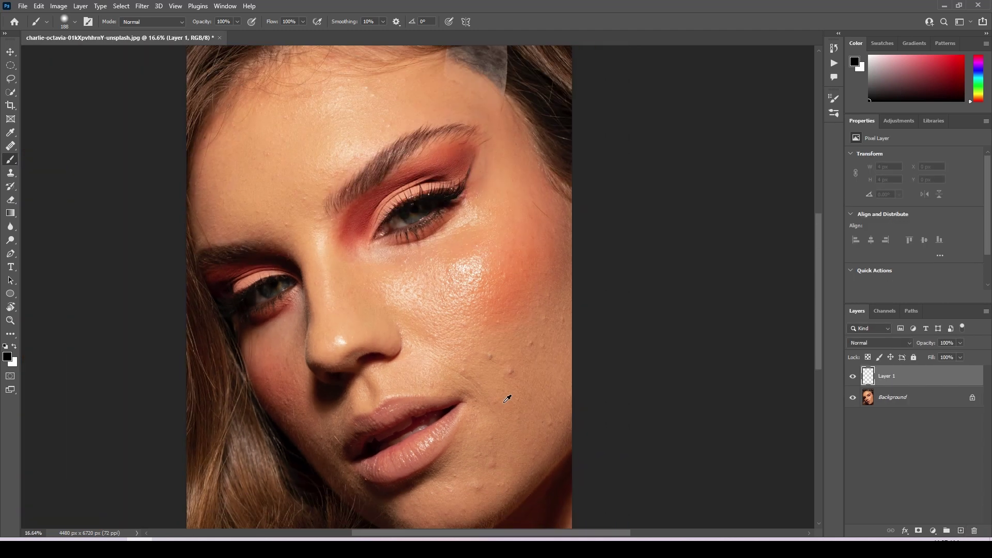
left_click(8, 149)
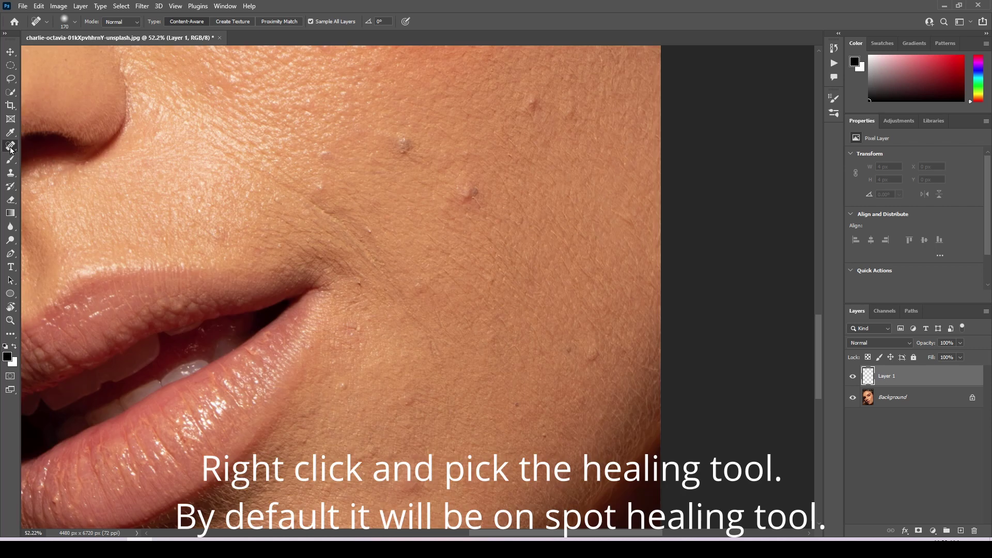
right_click(11, 151)
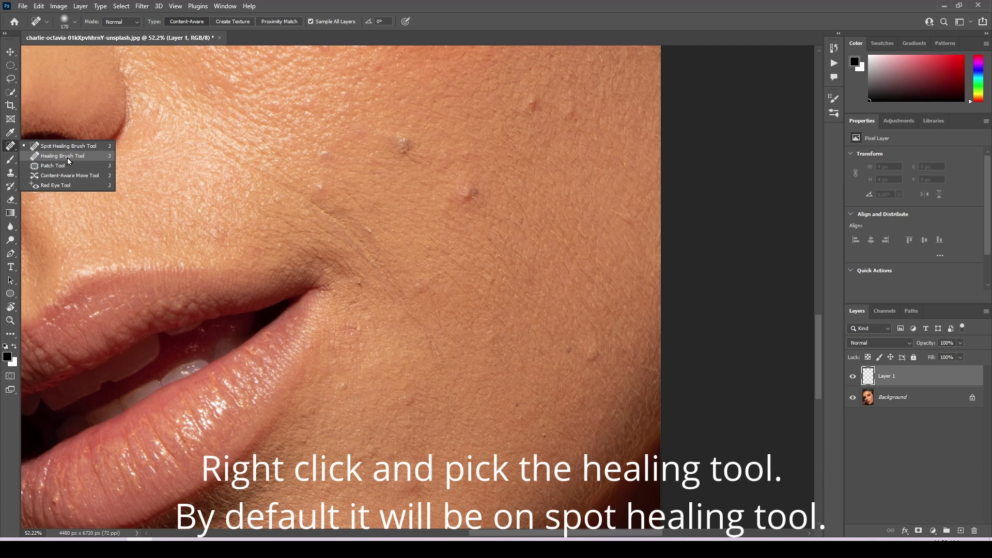
left_click(68, 157)
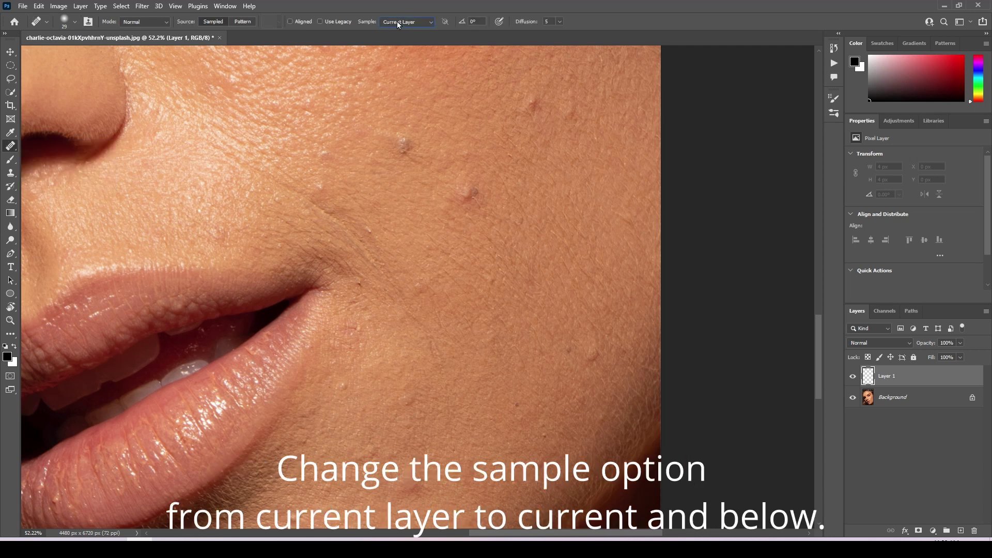
left_click(397, 21)
left_click(402, 38)
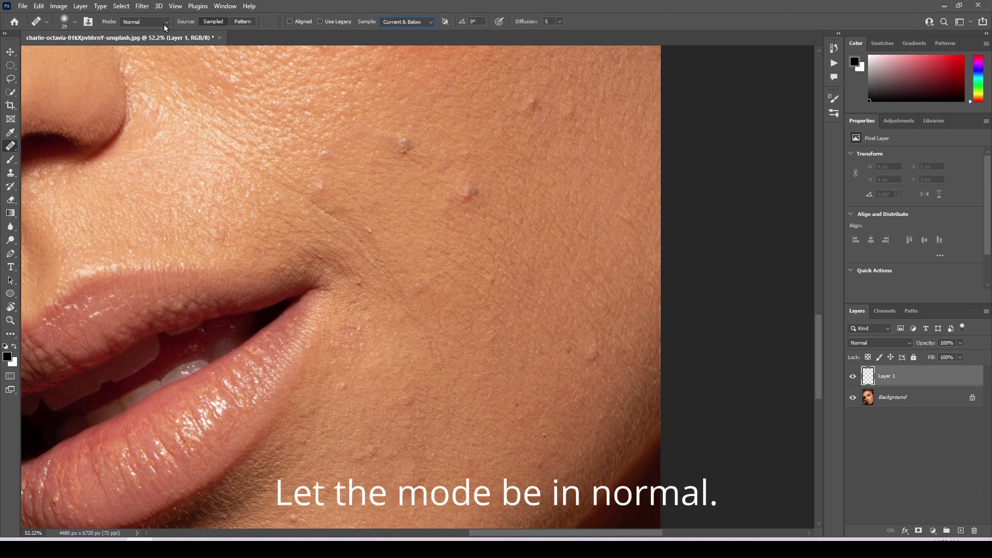
- Enlarge the Healing Brush, sample clean skin, and heal the upper-cheek bump
right_click(468, 215, "alt")
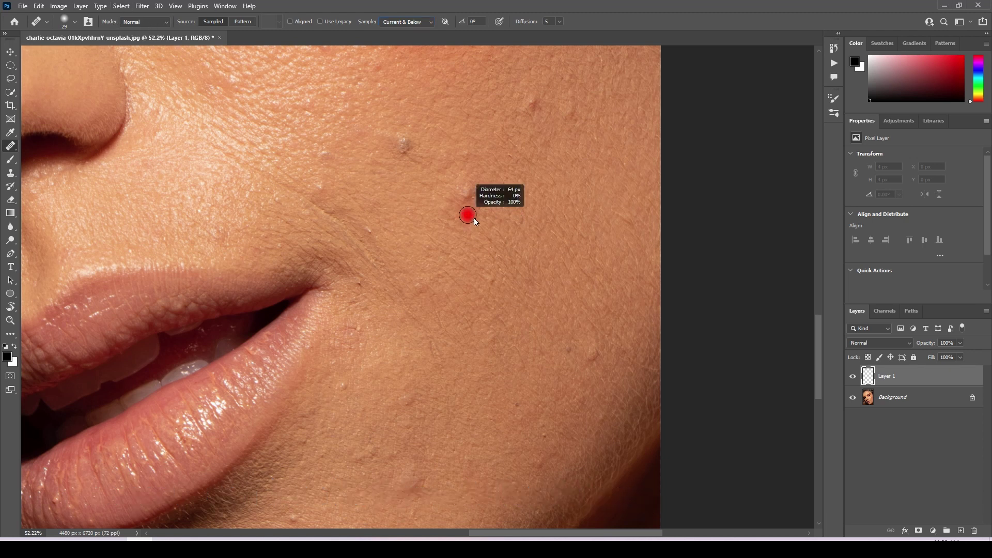
left_click_drag(468, 214, 479, 205)
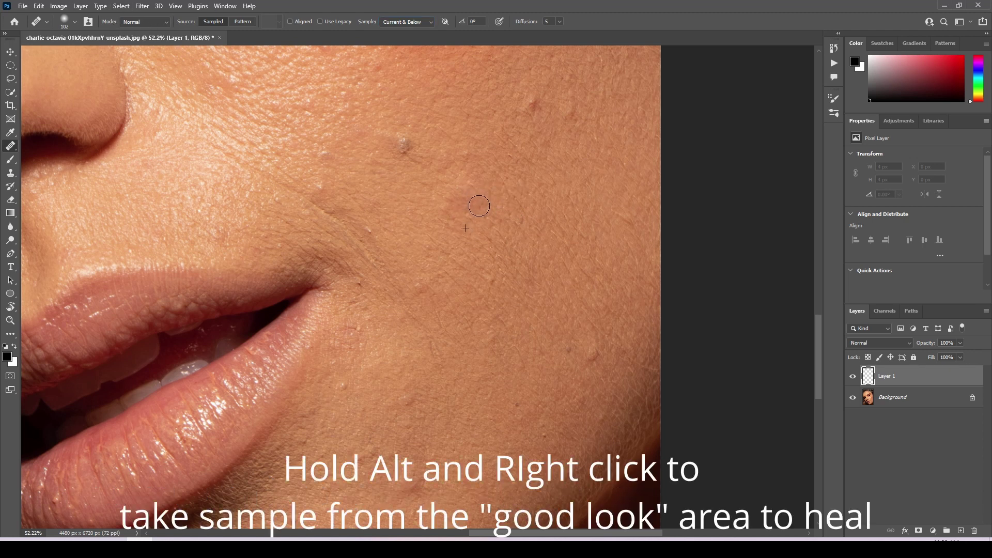
left_click_drag(414, 161, 408, 150)
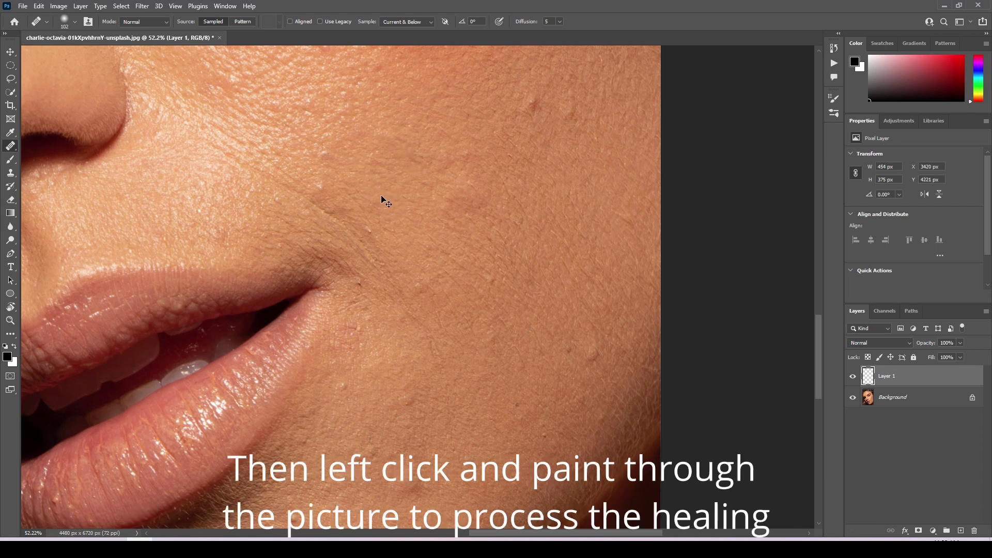
- Switch the healing blend mode to Lighten and re-heal the upper-cheek bump
left_click(157, 23)
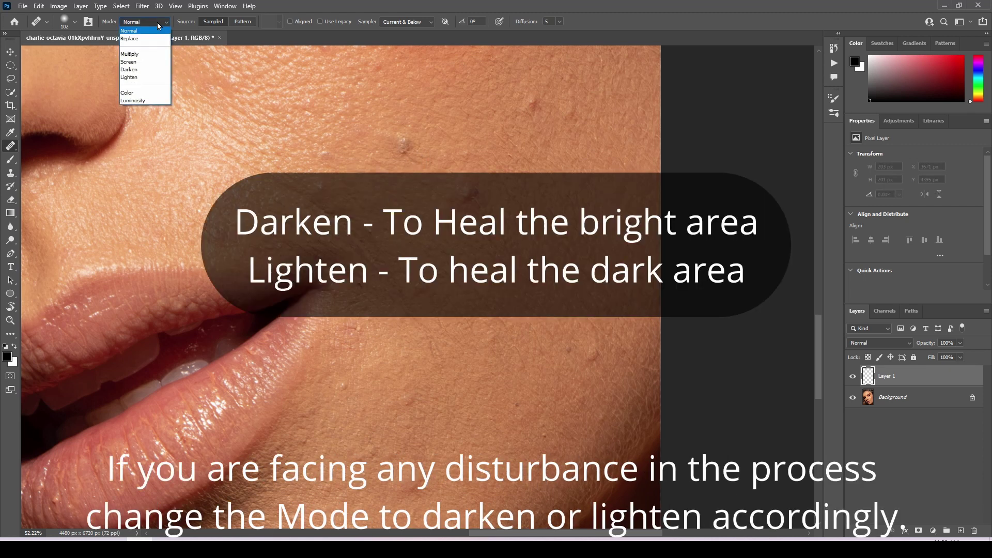
left_click(129, 77)
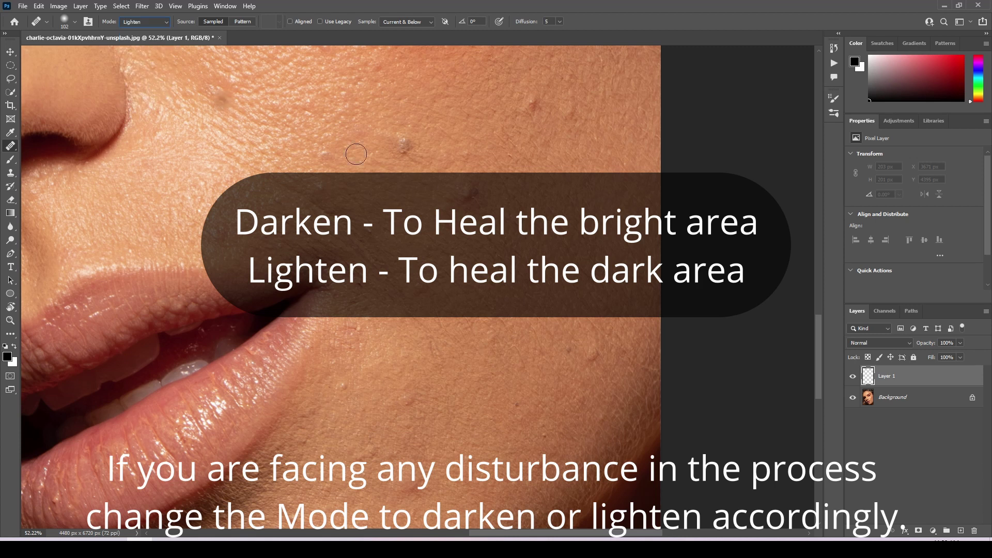
mouse_move(408, 151)
left_mouse_down()
mouse_move(419, 159)
mouse_move(408, 155)
left_mouse_up()
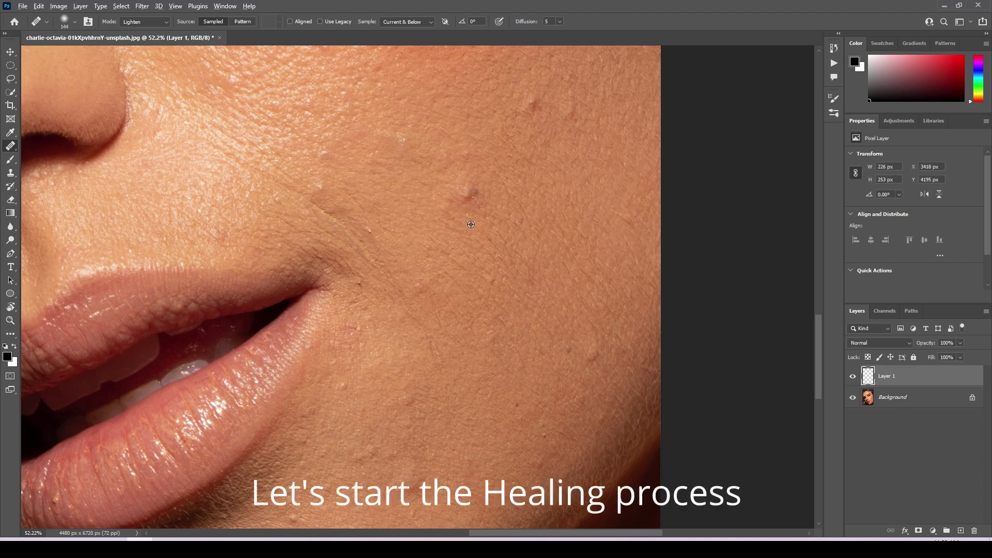
- Heal the bumps across the middle, outer and lower cheek and near the lips
left_click_drag(465, 195, 485, 212)
left_click_drag(534, 106, 555, 121)
left_click_drag(592, 356, 608, 366)
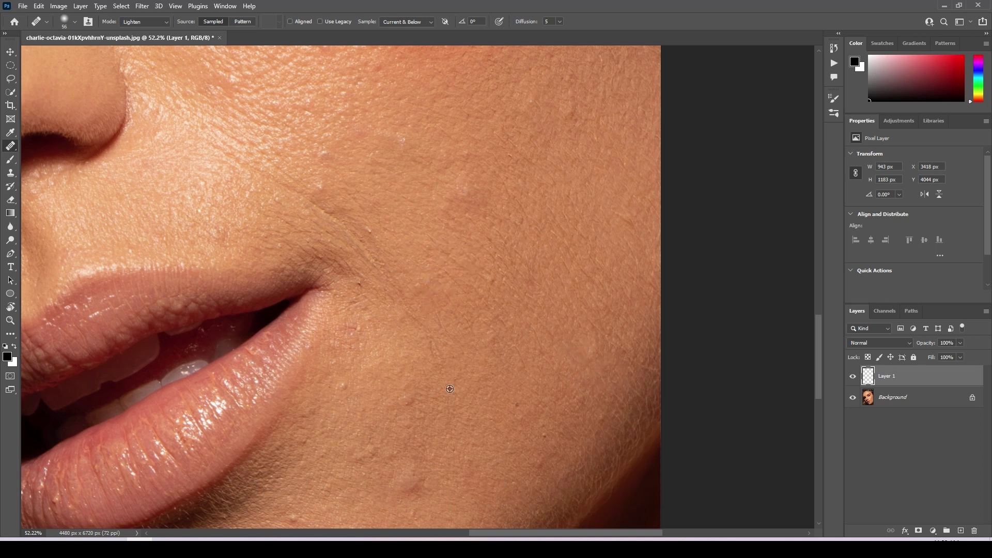
left_click_drag(431, 444, 492, 304)
left_click_drag(472, 401, 480, 405)
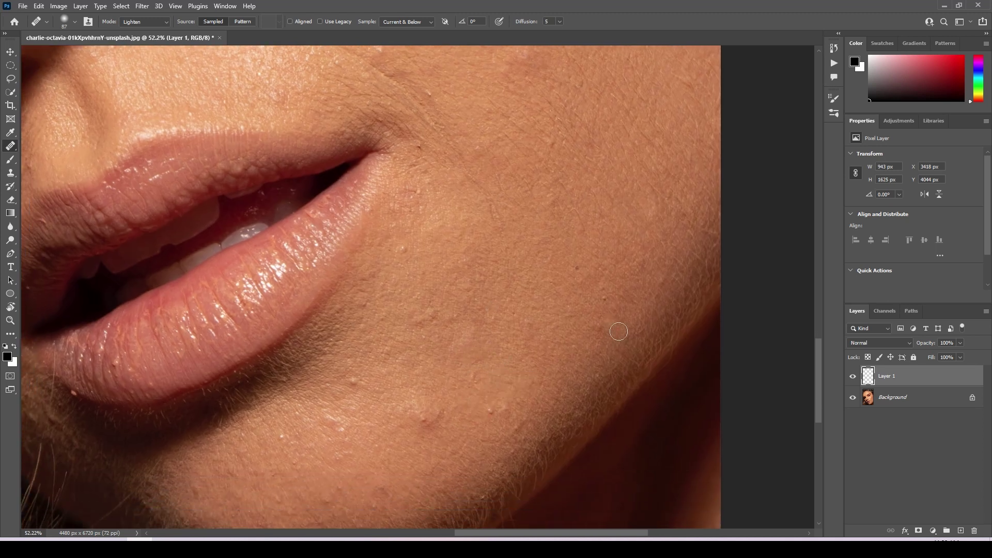
left_click(429, 421)
left_click(354, 382)
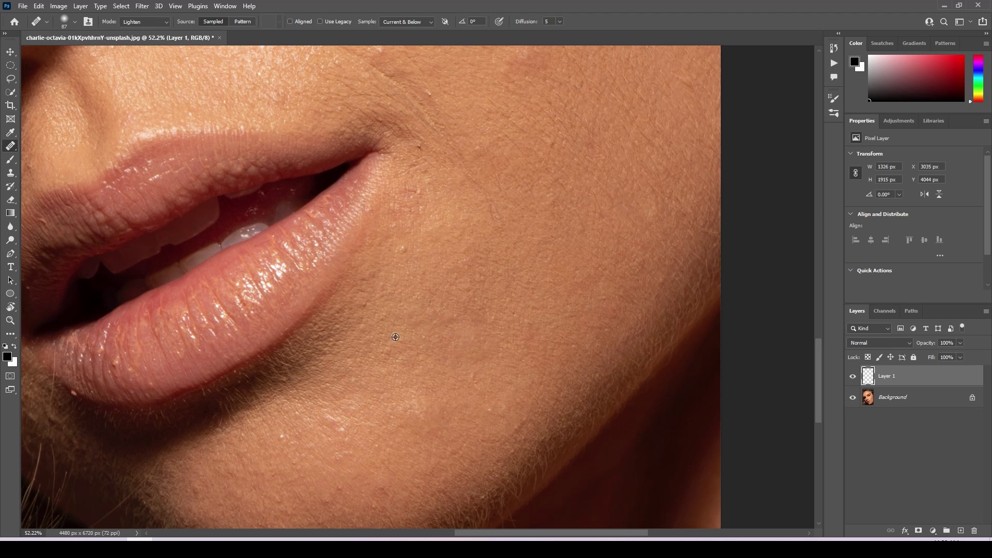
left_click(408, 261)
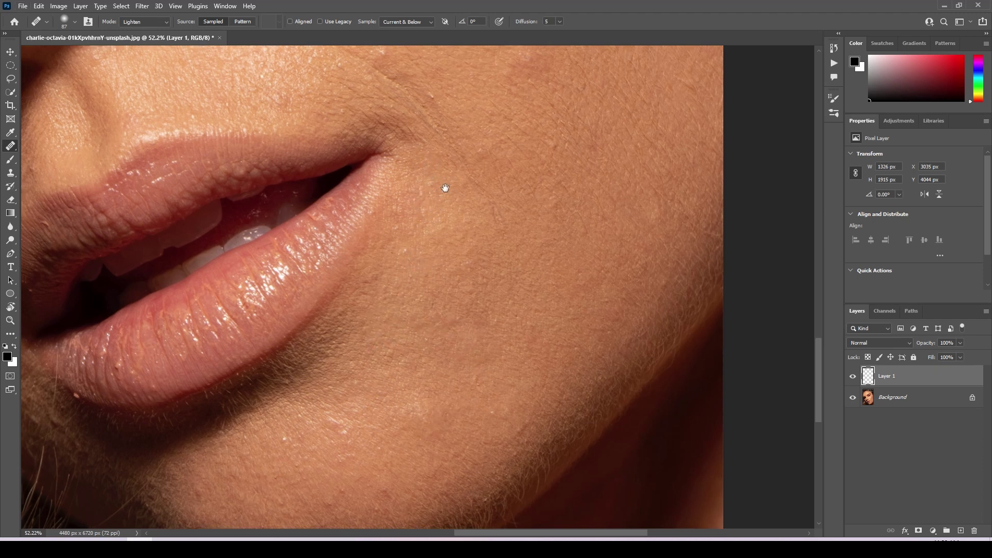
- Bring the nose and upper cheek into view, set healing mode to Darken, enlarge the brush
scroll(444, 188, "up", 2)
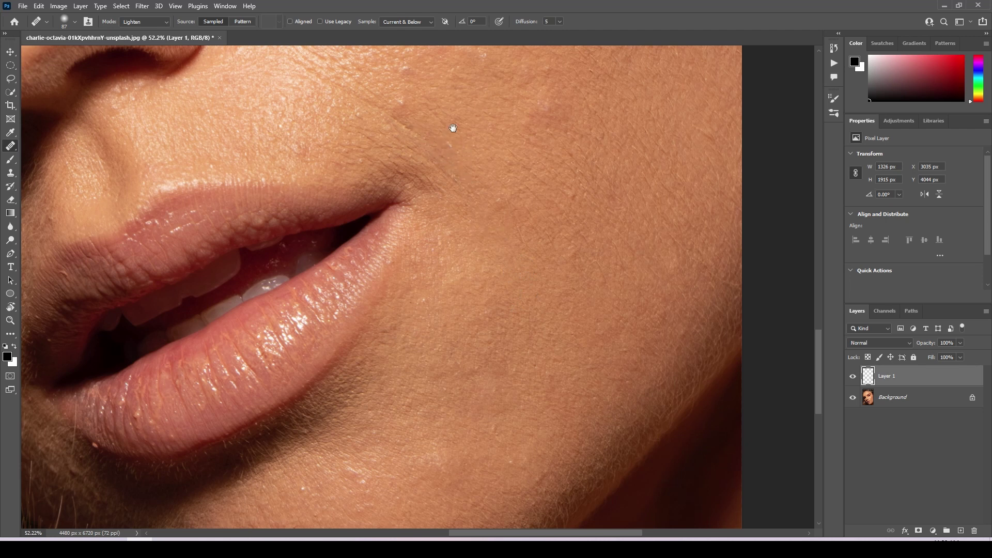
left_click_drag(454, 129, 542, 215)
scroll(604, 248, "right", 3)
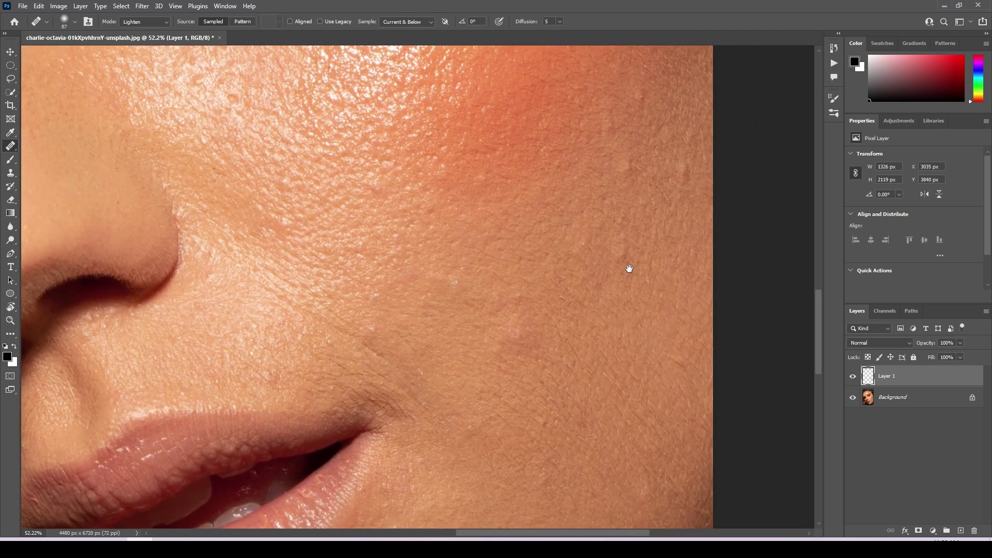
scroll(626, 270, "right", 1)
scroll(634, 219, "up", 1)
scroll(591, 237, "down", 1)
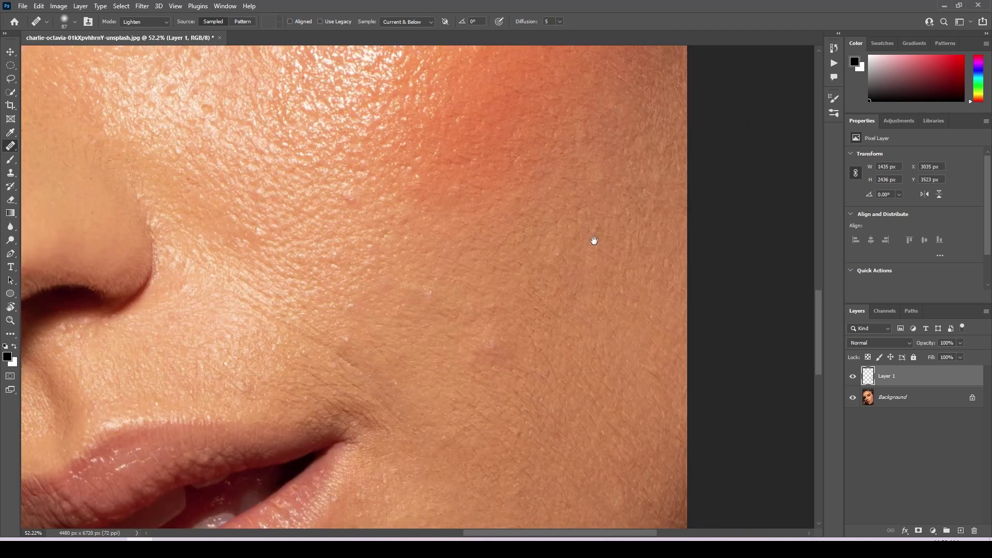
scroll(465, 235, "down", 2)
left_click(145, 21)
left_click(139, 69)
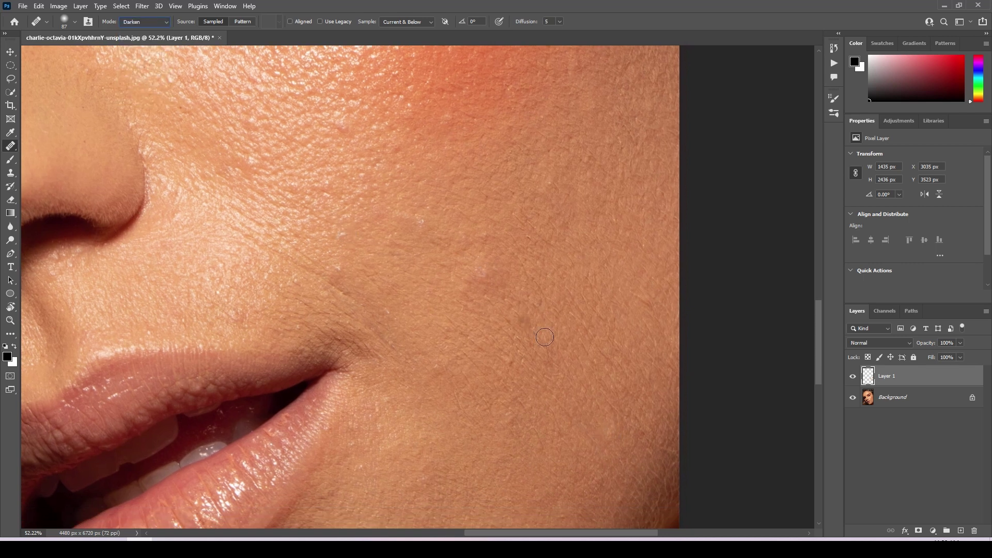
key("bracketright")
- Set the healing blend mode back to Normal and shrink the brush
scroll(434, 308, "down", 2)
left_click(155, 23)
left_click(137, 31)
scroll(398, 341, "down", 4)
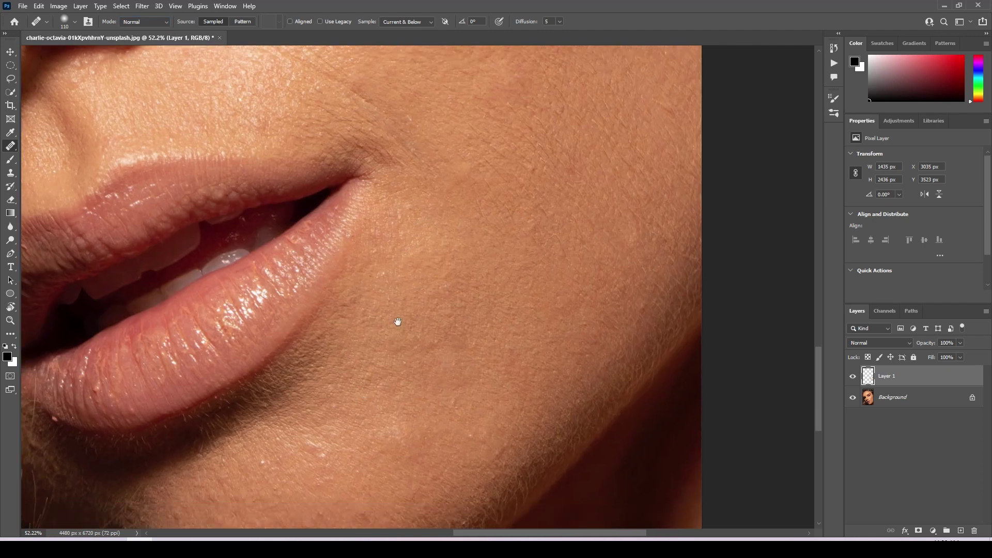
scroll(382, 341, "down", 4)
key("bracketleft")
key("bracketleft")
key("bracketleft")
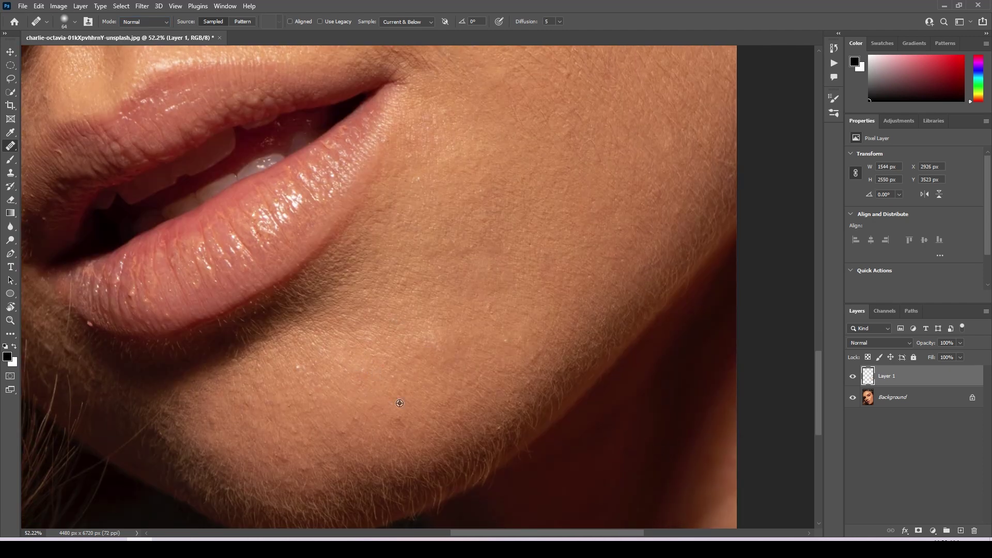
- Heal the spot below the mouth and the blemishes along the chin
left_click_drag(399, 403, 399, 412)
left_click_drag(344, 439, 305, 381)
scroll(306, 381, "down", 2)
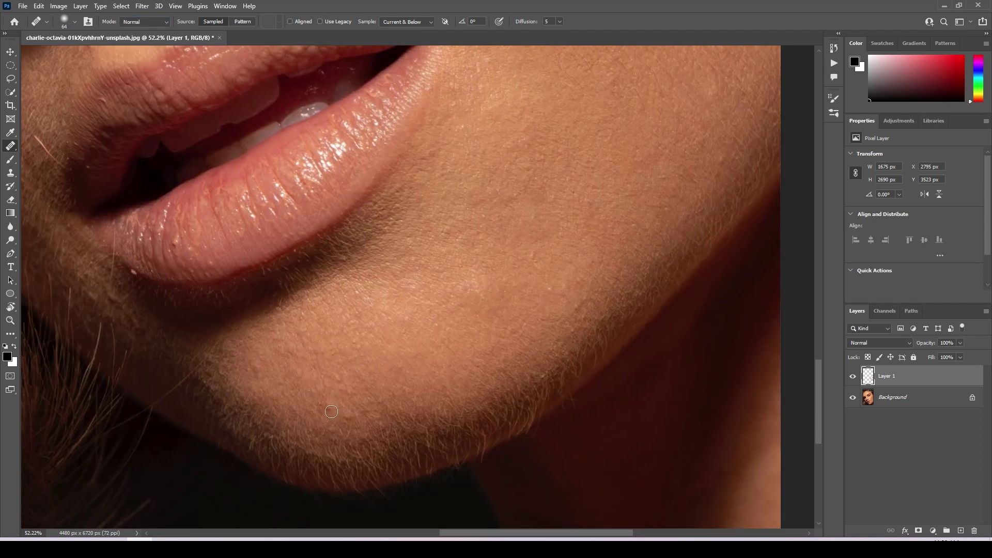
scroll(343, 343, "up", 4)
scroll(402, 261, "right", 4)
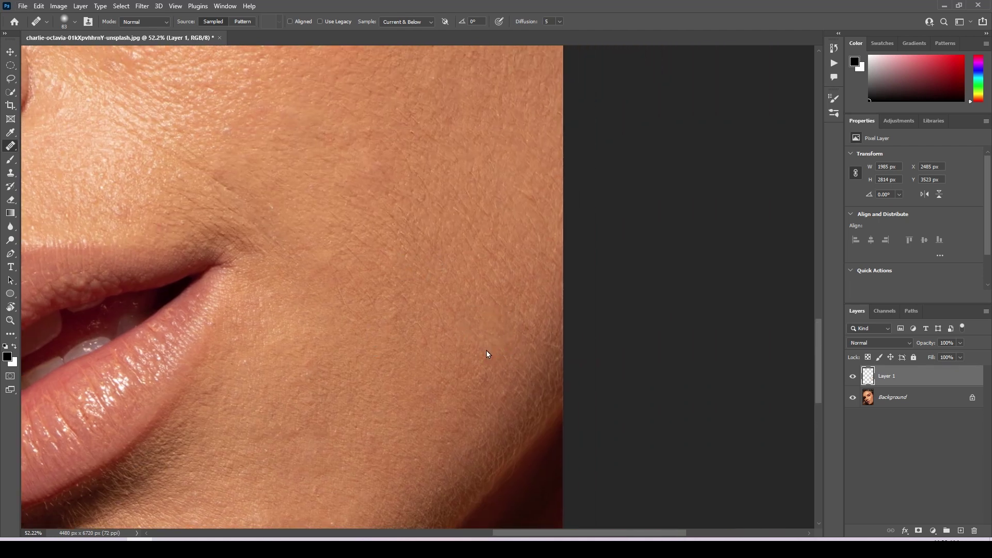
- Zoom to the forehead and heal two spots near the hairline
scroll(367, 194, "up", 2)
scroll(361, 193, "left", 2)
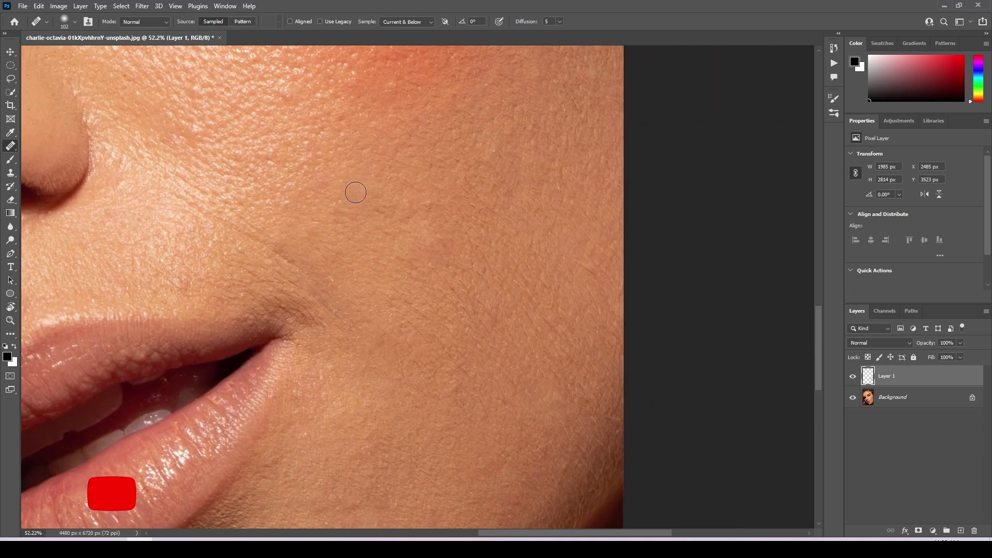
scroll(359, 207, "up", 4)
scroll(362, 227, "left", 2)
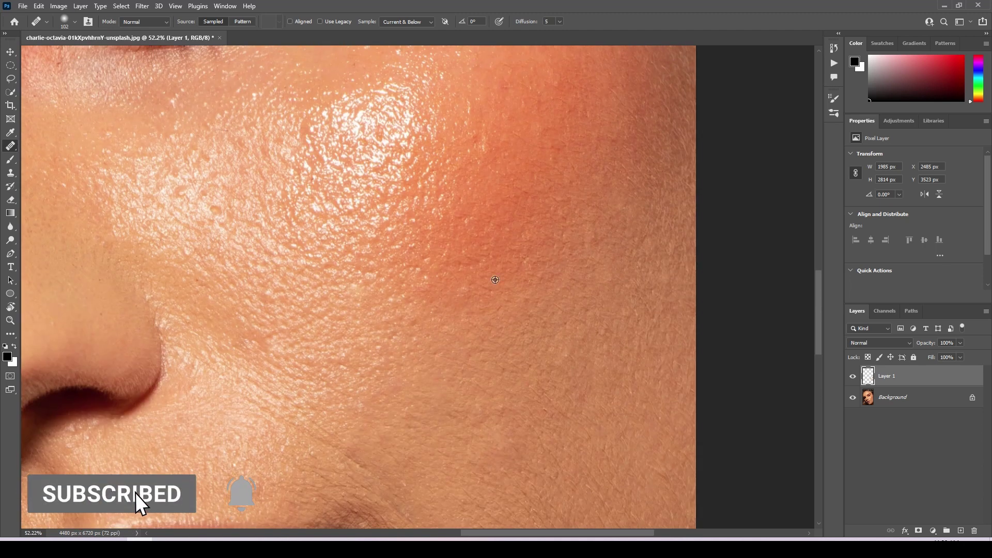
scroll(495, 279, "up", 10)
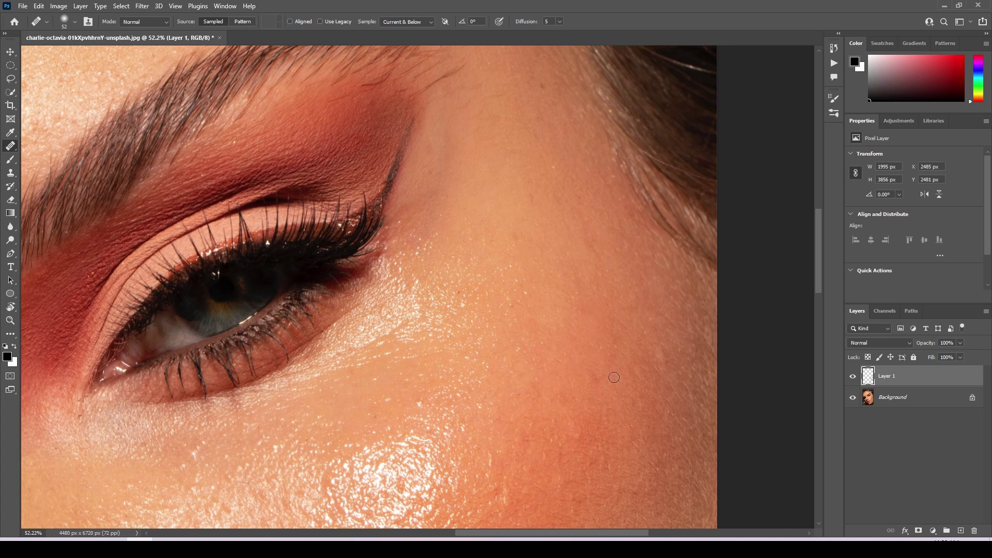
scroll(571, 359, "down", 3)
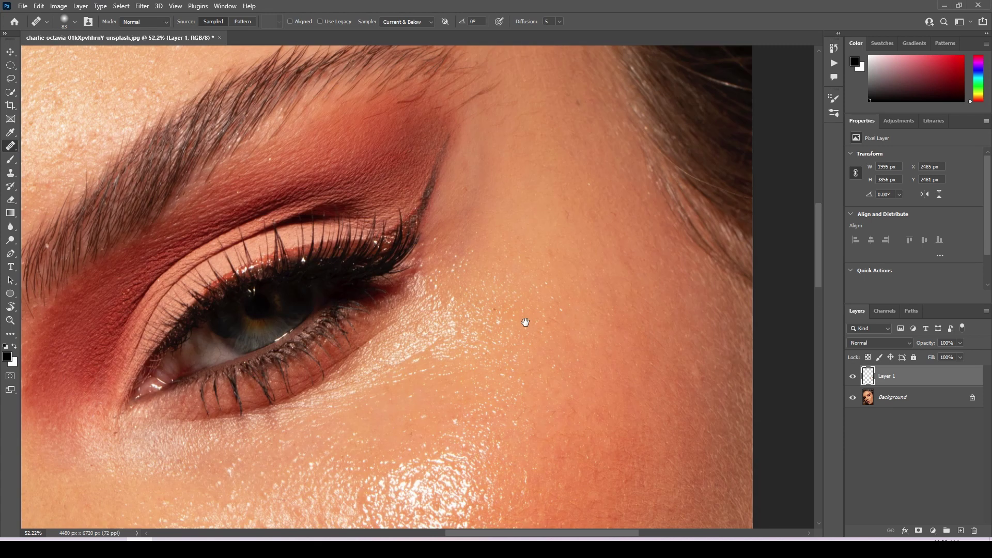
scroll(525, 321, "up", 6)
scroll(524, 321, "left", 2)
scroll(640, 259, "up", 5)
scroll(705, 209, "left", 5)
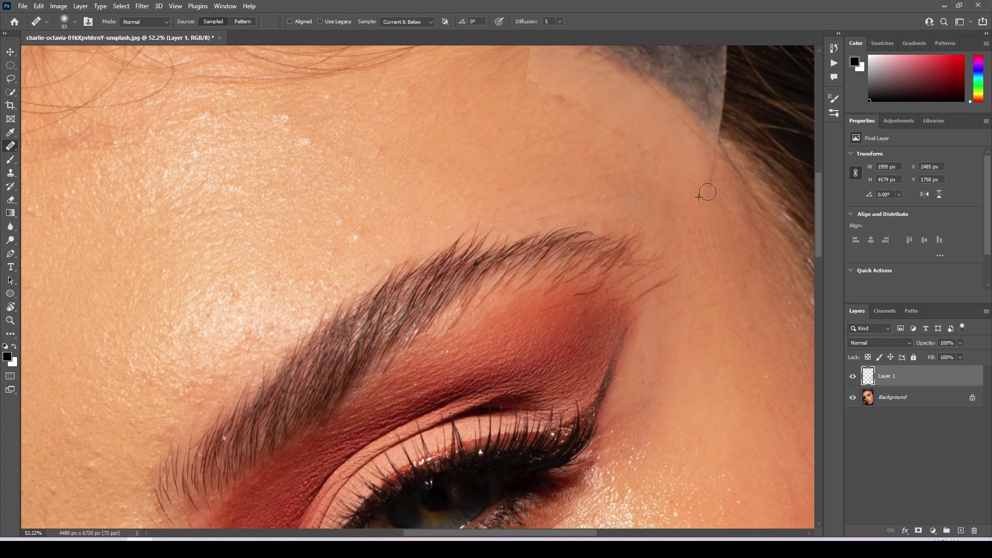
scroll(543, 318, "down", 2)
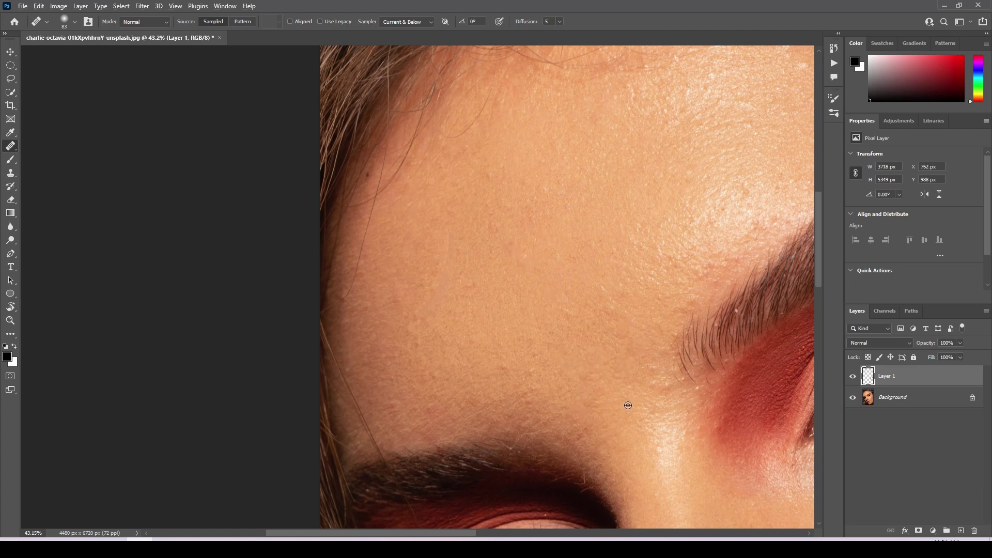
left_click(427, 324)
left_click(425, 325)
- Heal more forehead near the hairline, sampling clean forehead skin, then pan to the upper forehead
left_click_drag(608, 277, 392, 236)
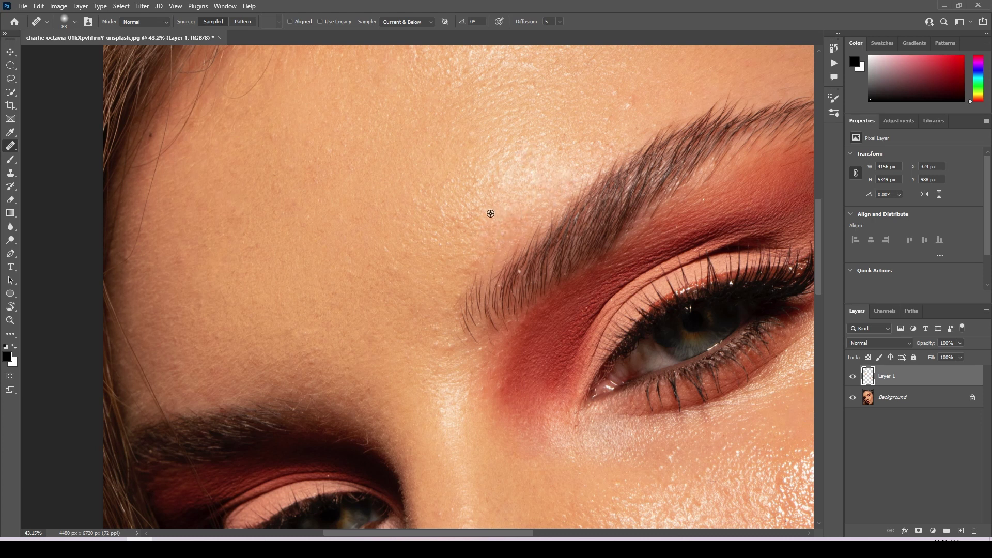
left_click(477, 226, "alt")
left_click_drag(567, 161, 510, 224)
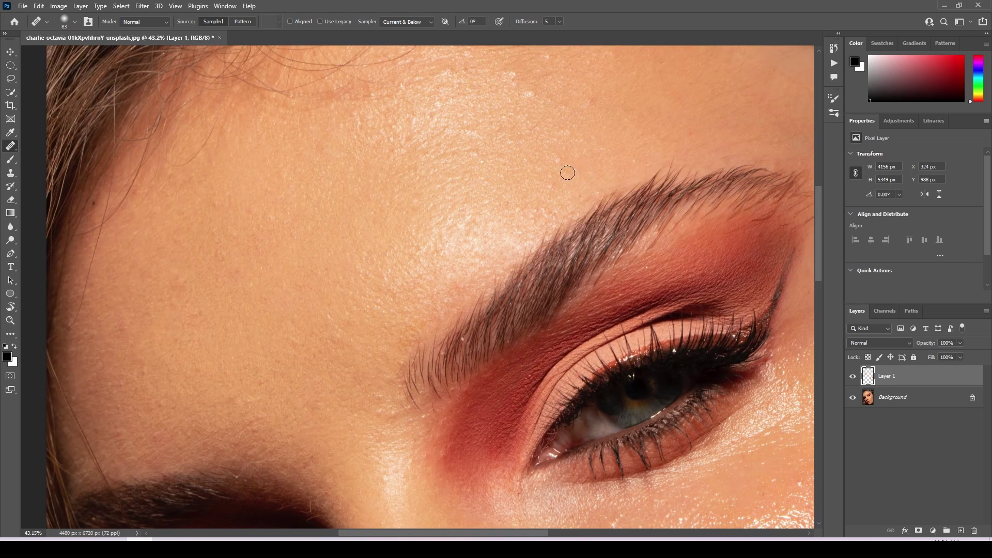
left_click_drag(600, 132, 589, 184)
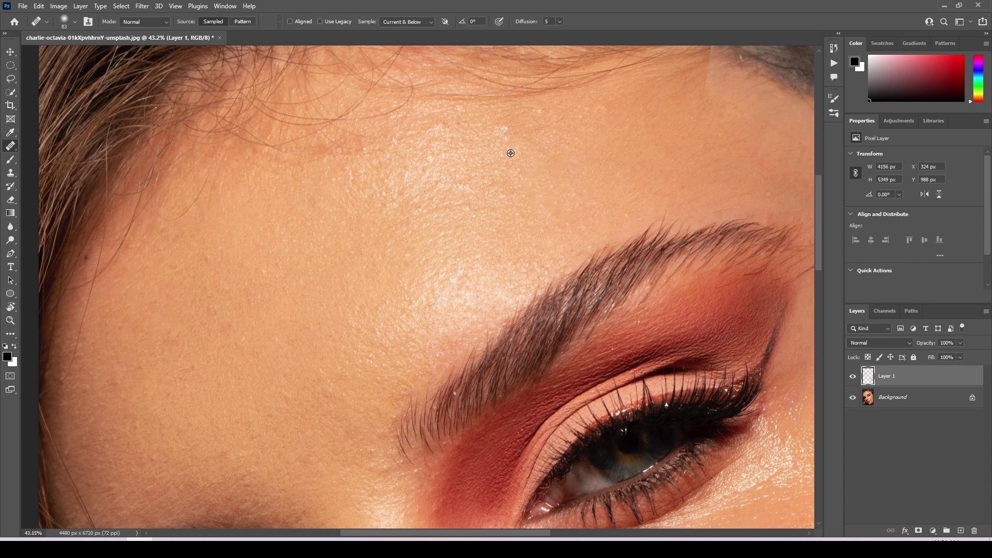
- Heal the blemish below the lower lip and the stray hairs on the cheek
scroll(517, 155, "down", 3)
scroll(480, 227, "down", 3)
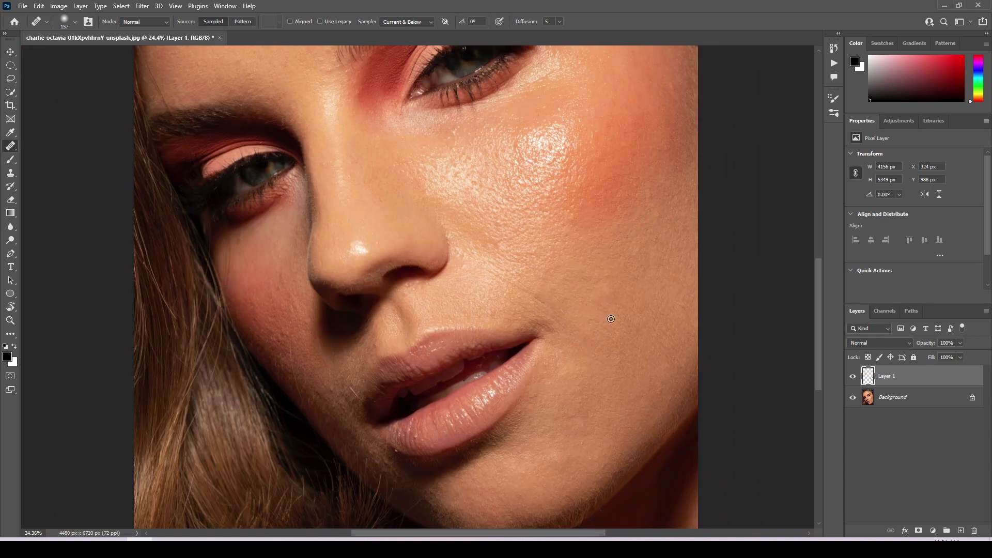
scroll(526, 413, "down", 3)
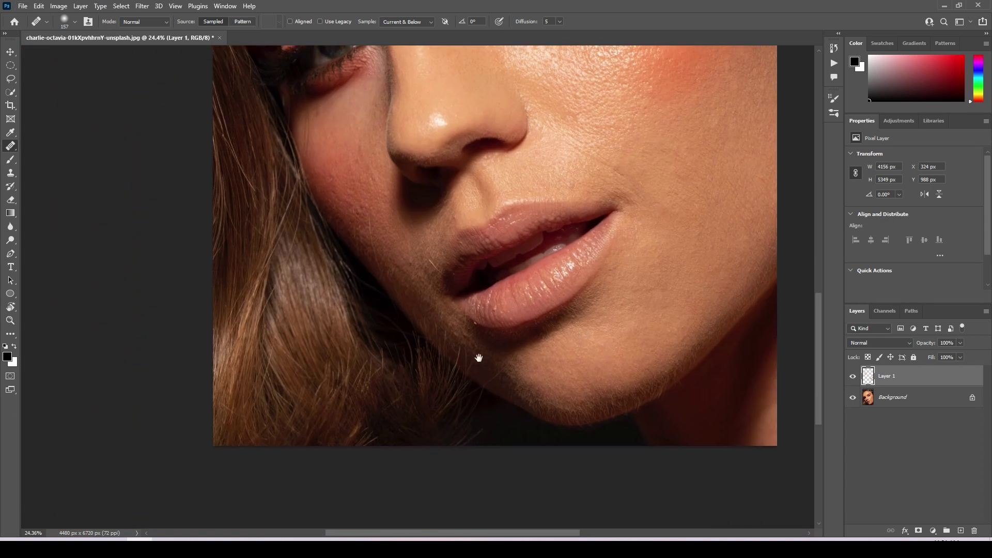
scroll(499, 294, "up", 3)
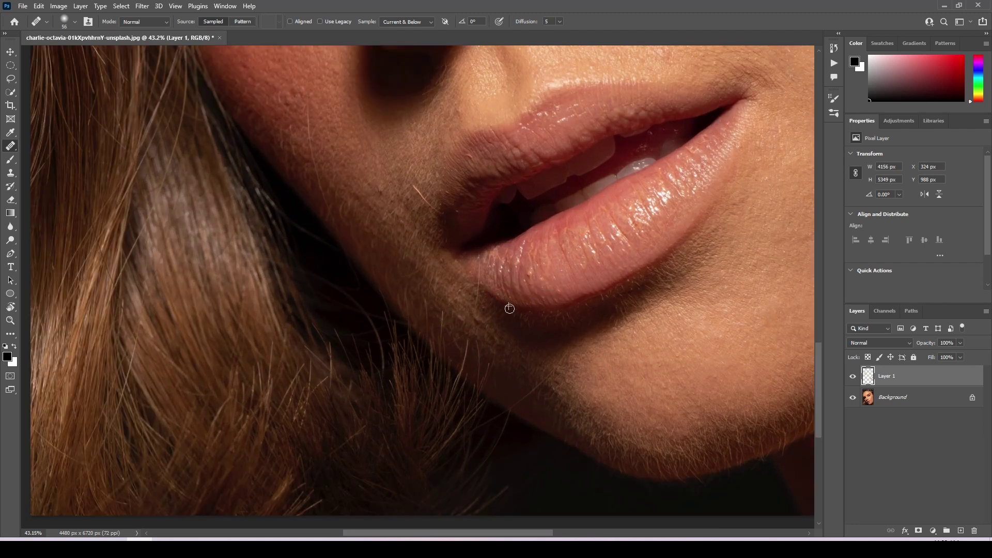
left_click_drag(427, 201, 425, 189)
scroll(391, 137, "left", 2)
left_click_drag(363, 107, 373, 172)
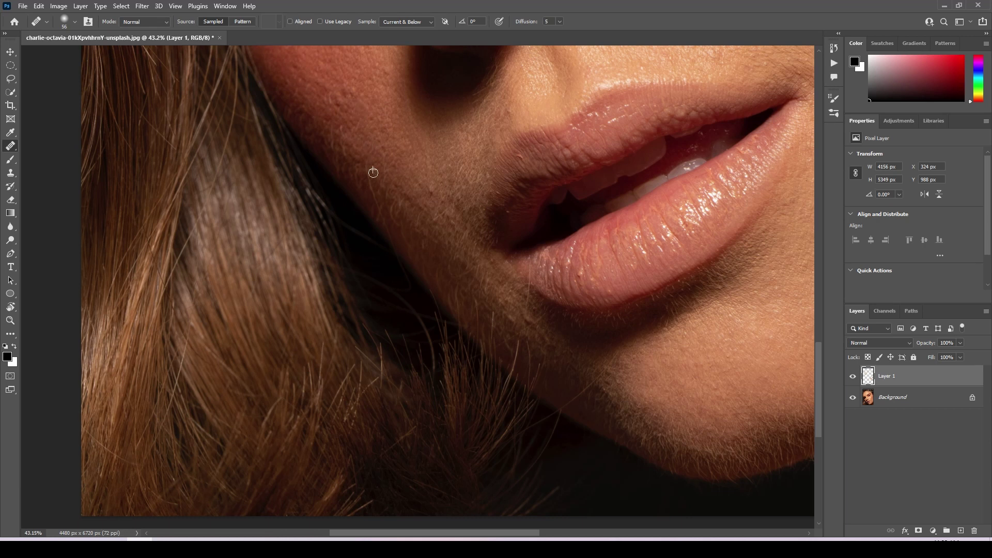
scroll(423, 220, "down", 3)
scroll(423, 220, "right", 2)
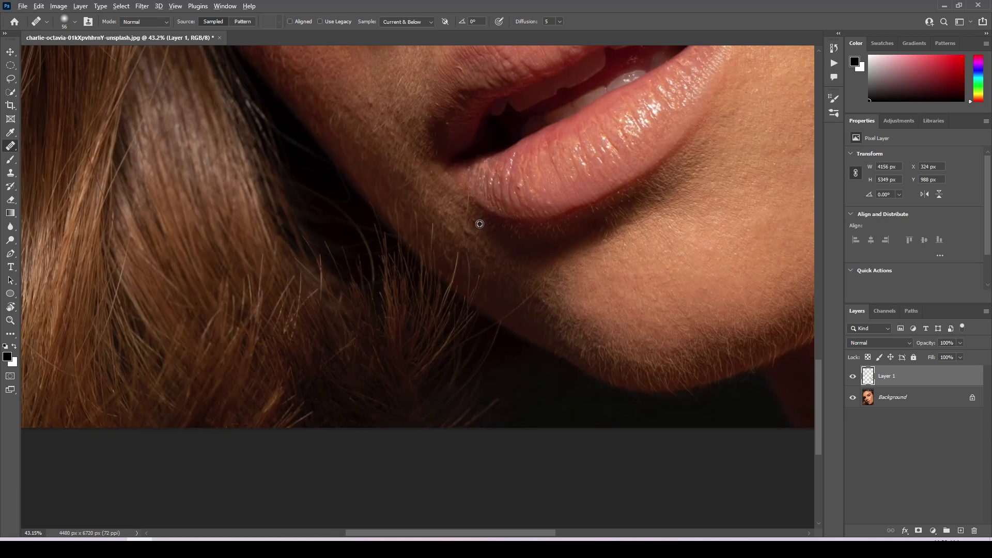
left_click_drag(531, 279, 561, 270)
scroll(524, 290, "down", 5)
scroll(515, 255, "up", 5)
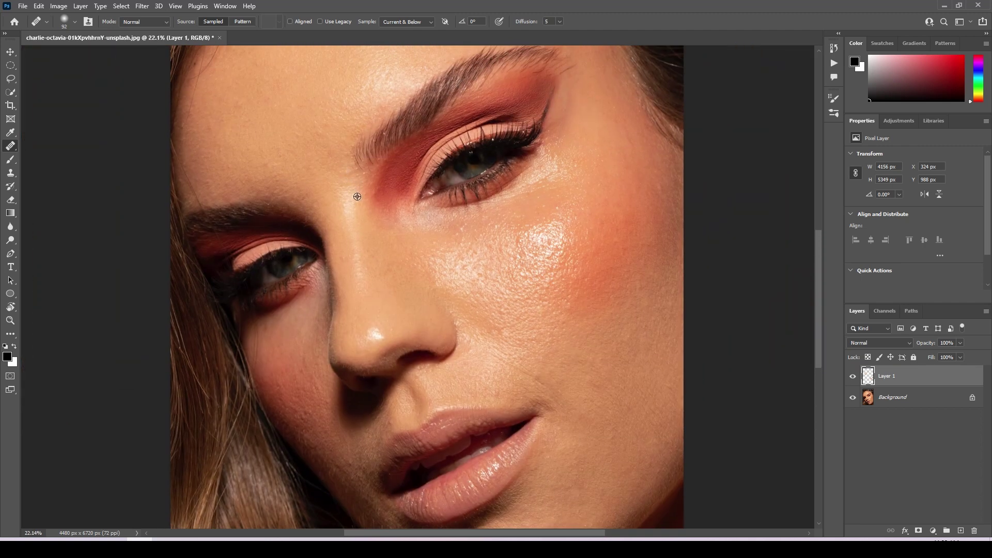
- Zoom to the forehead and heal the bright streak near the hairline
scroll(543, 153, "up", 3)
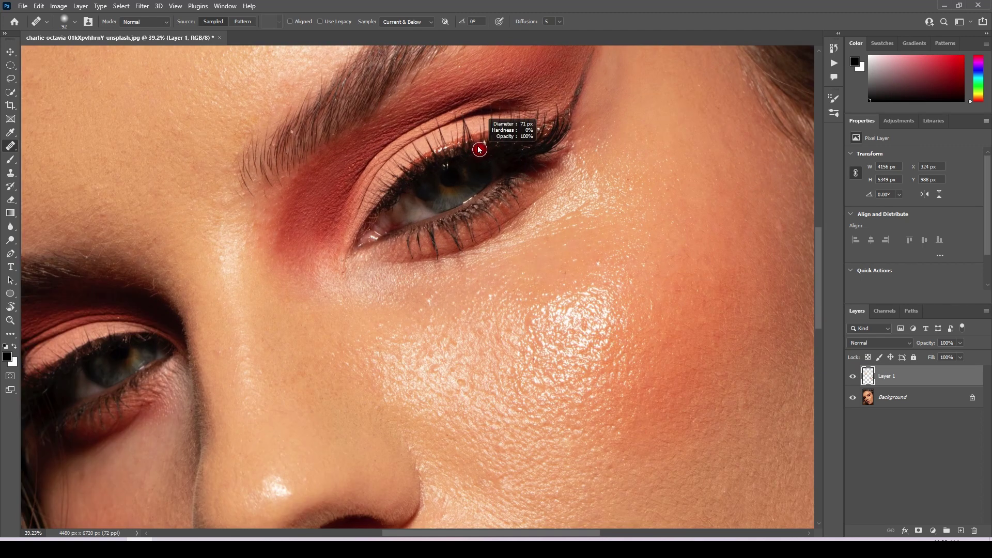
scroll(447, 204, "down", 3)
scroll(366, 290, "up", 5)
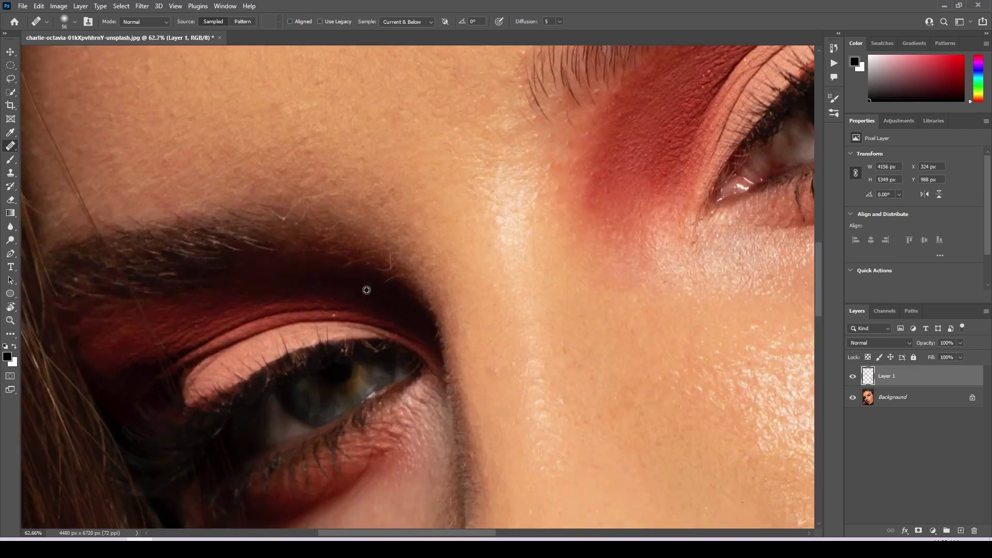
scroll(342, 321, "down", 5)
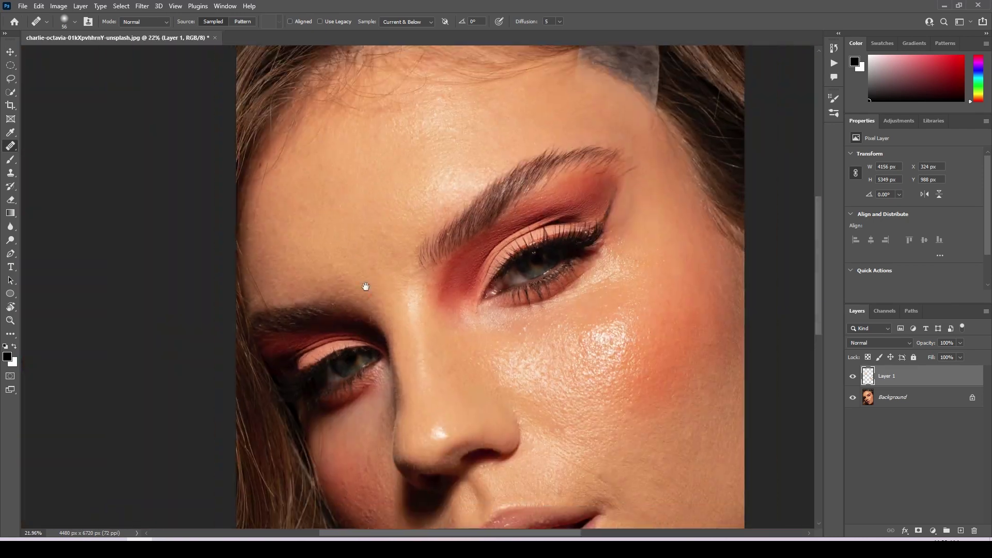
scroll(299, 258, "up", 2)
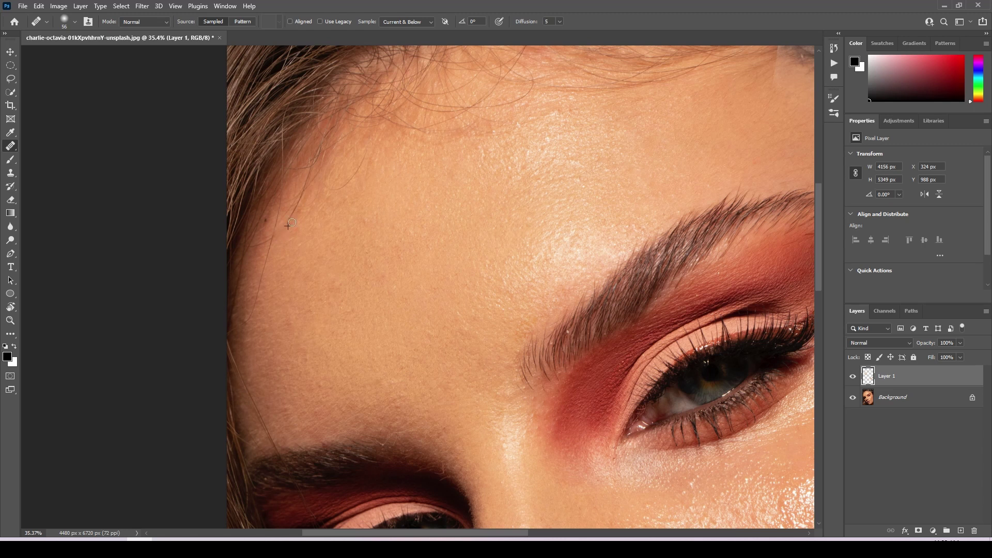
left_click_drag(302, 186, 295, 207)
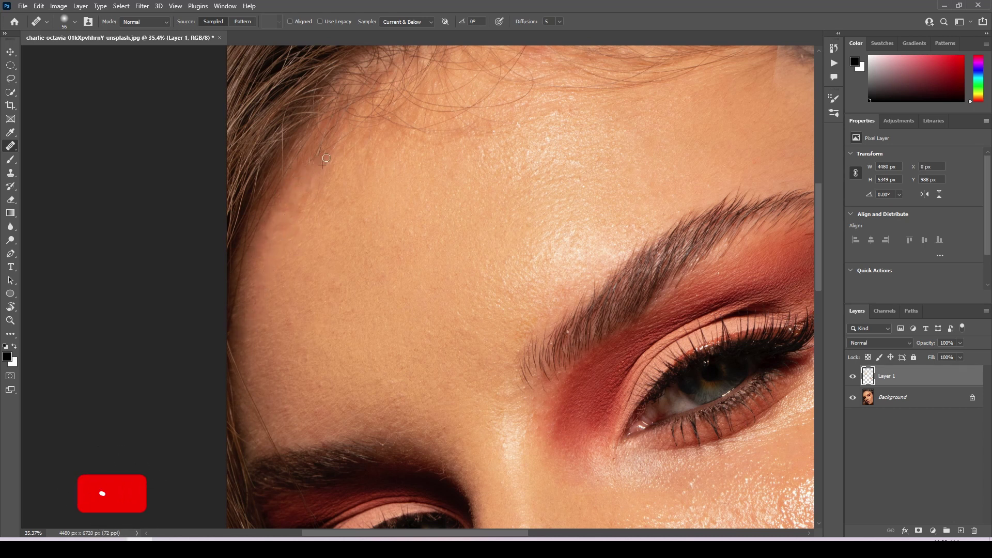
- Pan to the inner brow and zoom in to about 83% on the left eye
scroll(515, 227, "up", 2)
scroll(515, 227, "right", 2)
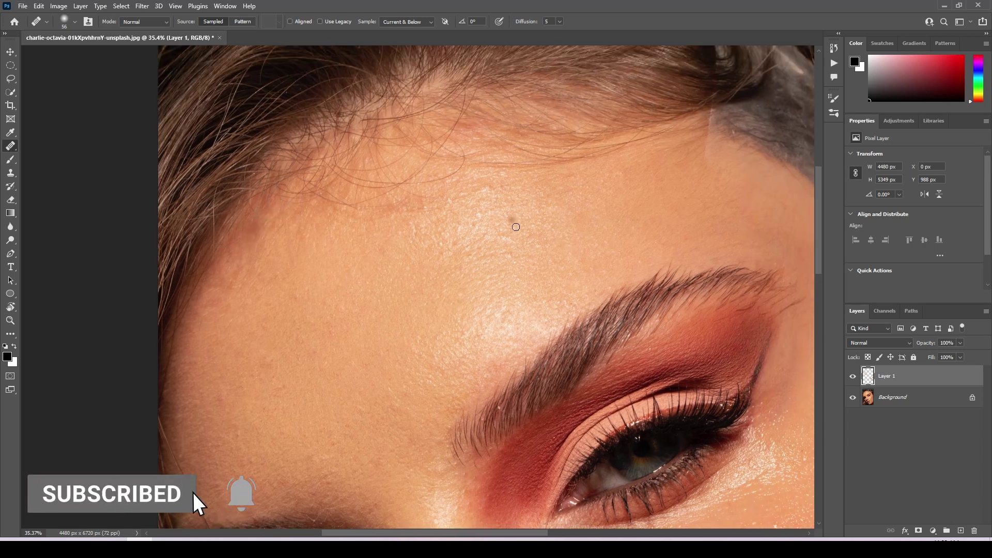
scroll(516, 226, "down", 3)
scroll(376, 273, "up", 4)
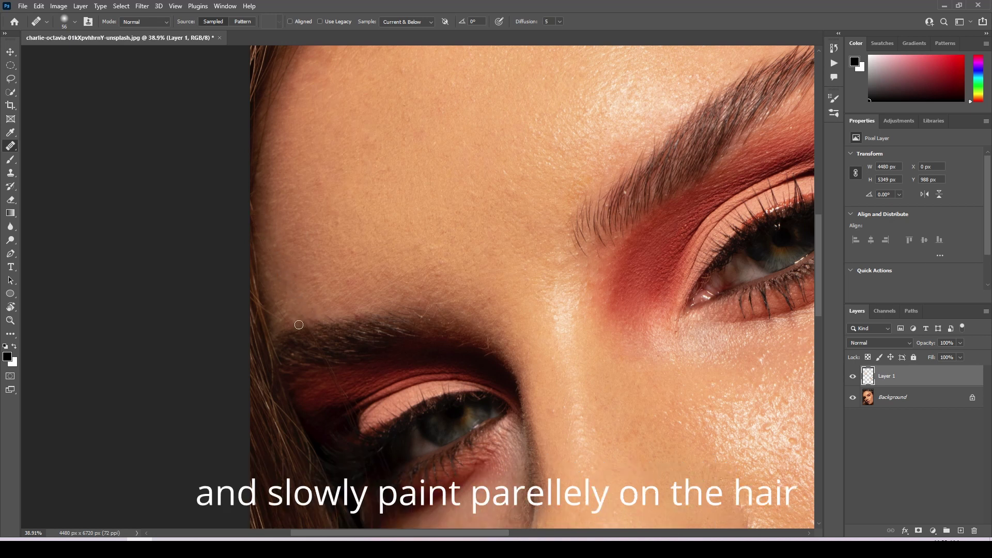
left_click_drag(331, 341, 327, 324)
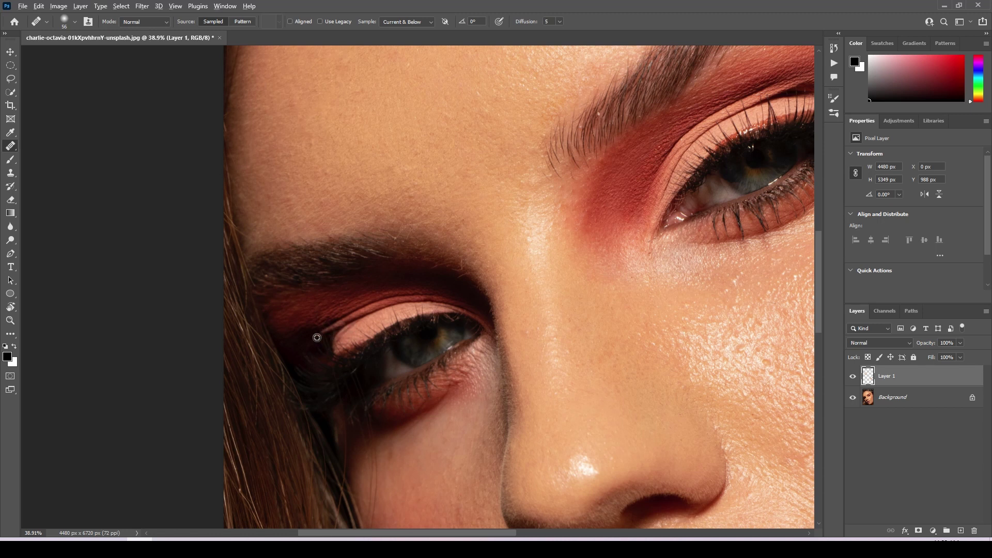
scroll(315, 342, "up", 2)
scroll(316, 333, "up", 2)
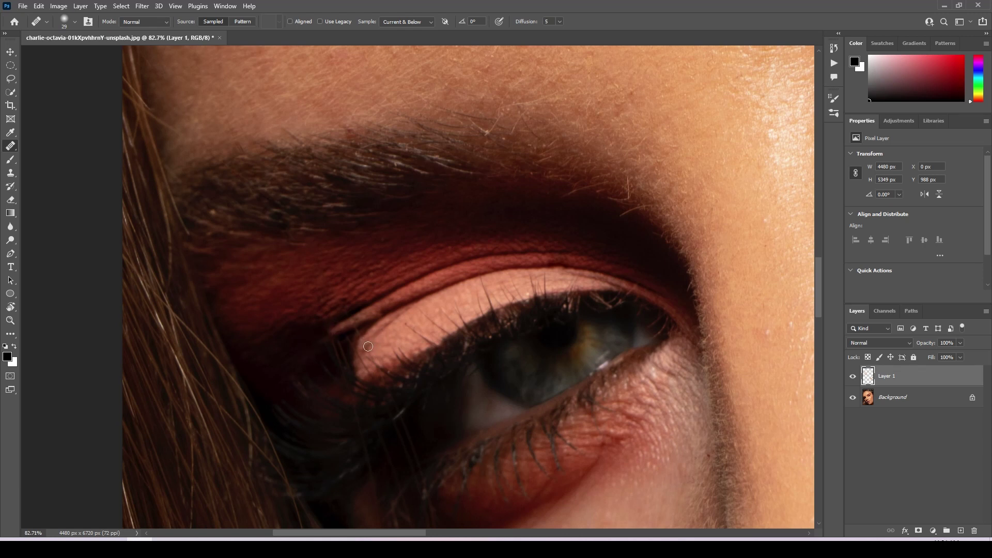
- Heal the stray hair along the left eyelid and pan below the eye
left_click_drag(368, 346, 374, 357)
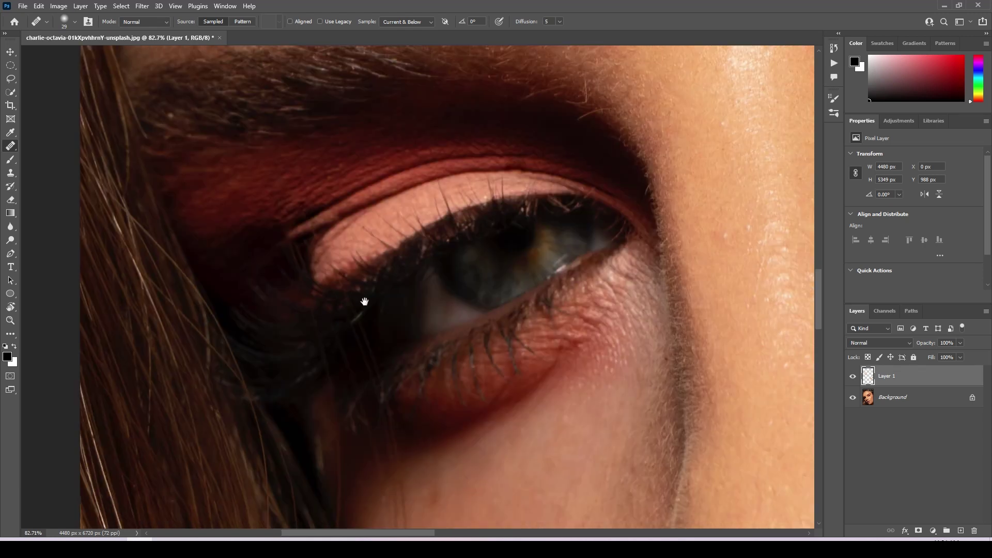
scroll(365, 356, "down", 2)
scroll(365, 351, "right", 1)
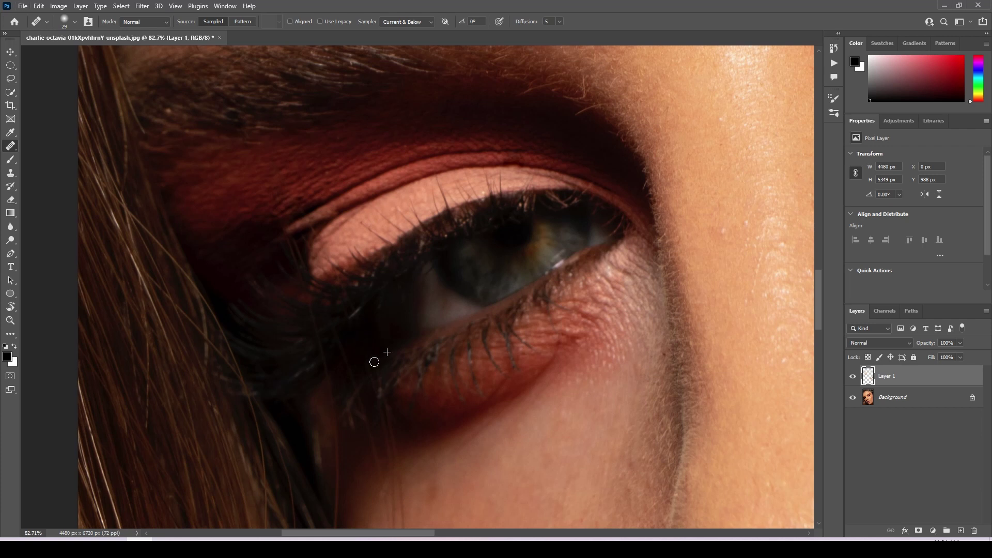
scroll(375, 362, "down", 5)
left_click_drag(394, 431, 425, 308)
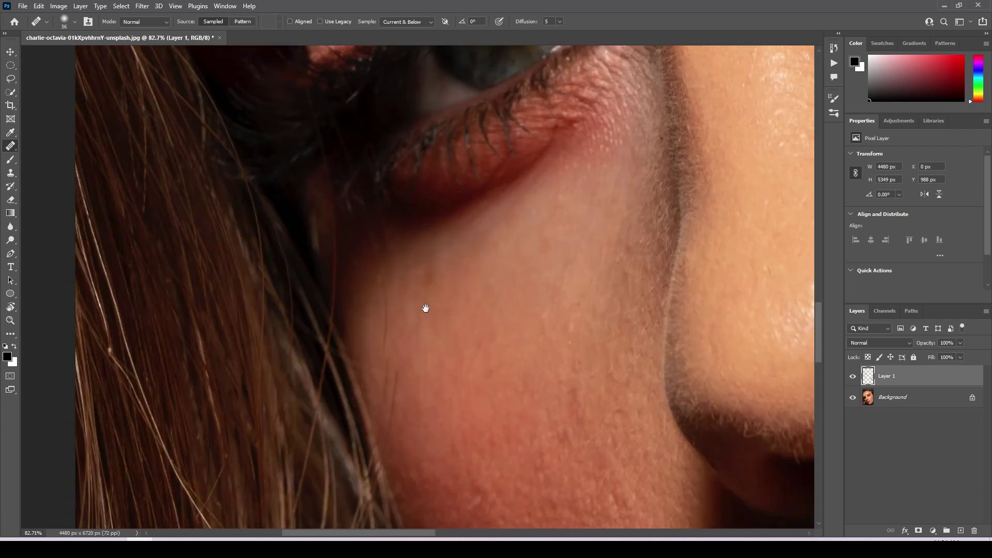
- Work around the eye's outer corner, shrink the brush, and zoom out to the full face
scroll(408, 299, "down", 3)
scroll(393, 289, "up", 3)
scroll(413, 248, "left", 1)
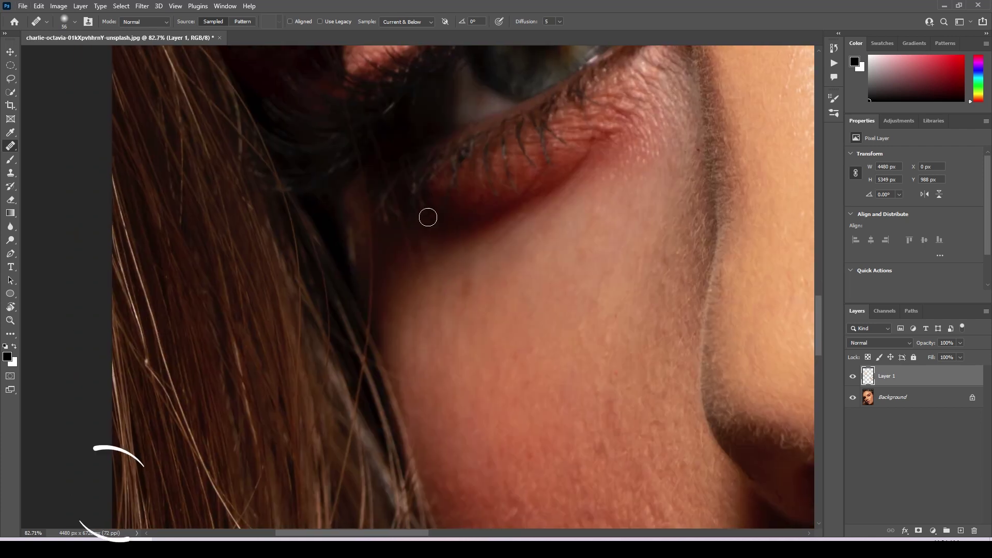
scroll(413, 227, "up", 3)
scroll(413, 227, "left", 1)
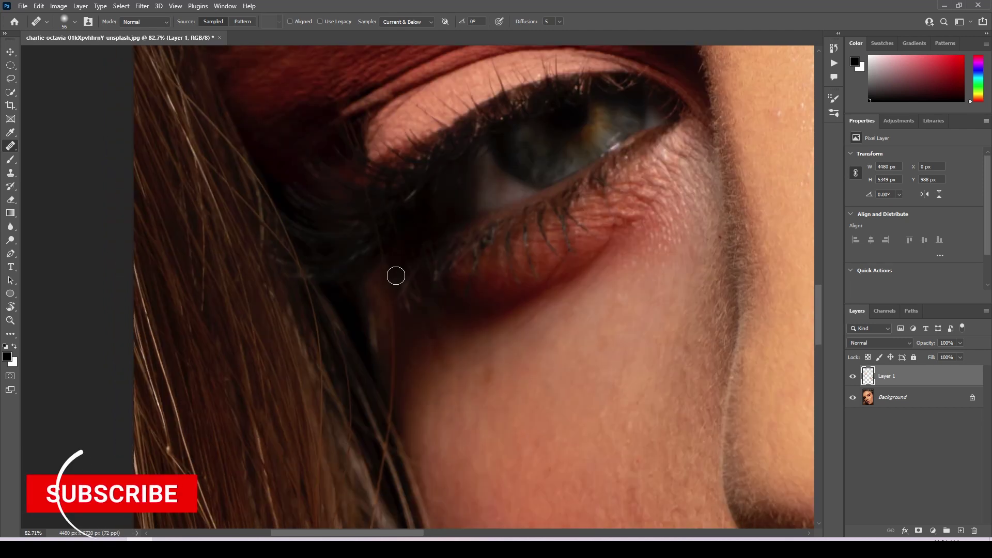
scroll(403, 335, "up", 1)
scroll(403, 336, "left", 1)
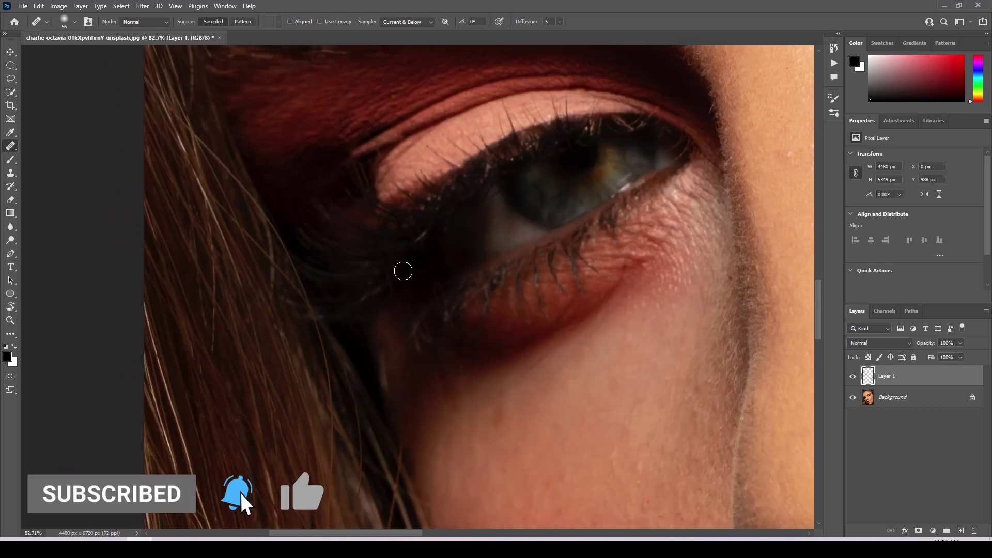
key("bracketleft")
key("bracketleft")
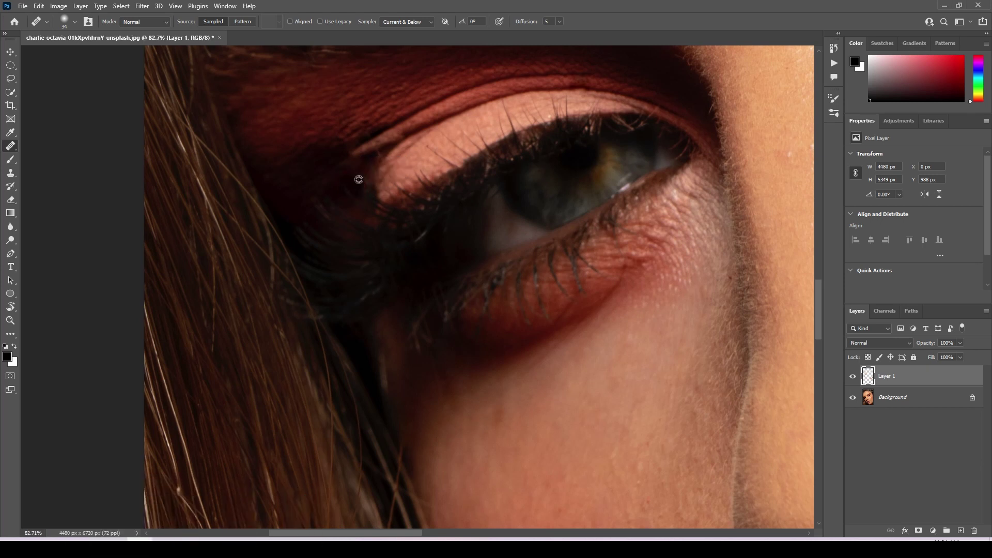
scroll(358, 179, "down", 2)
scroll(372, 222, "down", 3)
scroll(382, 259, "down", 2)
left_click_drag(438, 288, 392, 288)
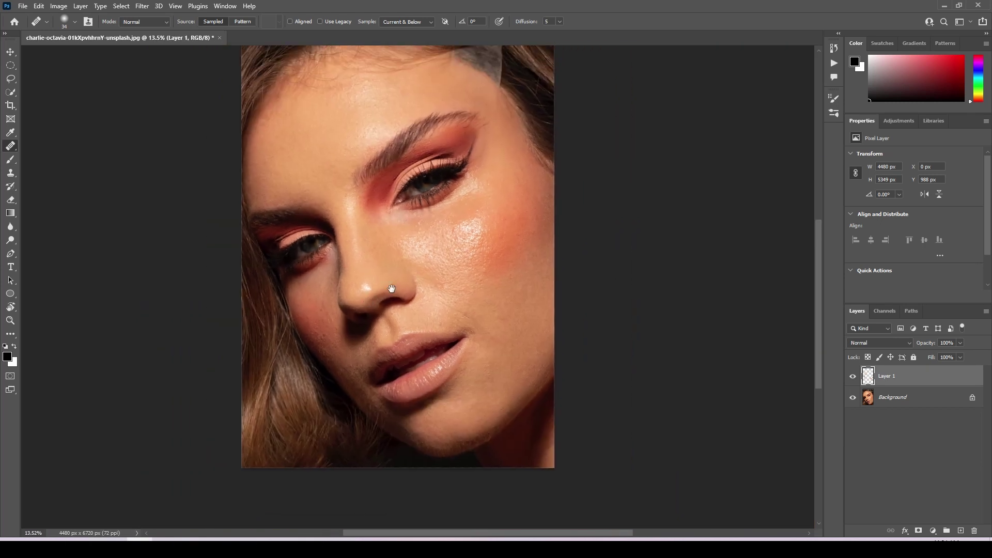
scroll(388, 292, "down", 1)
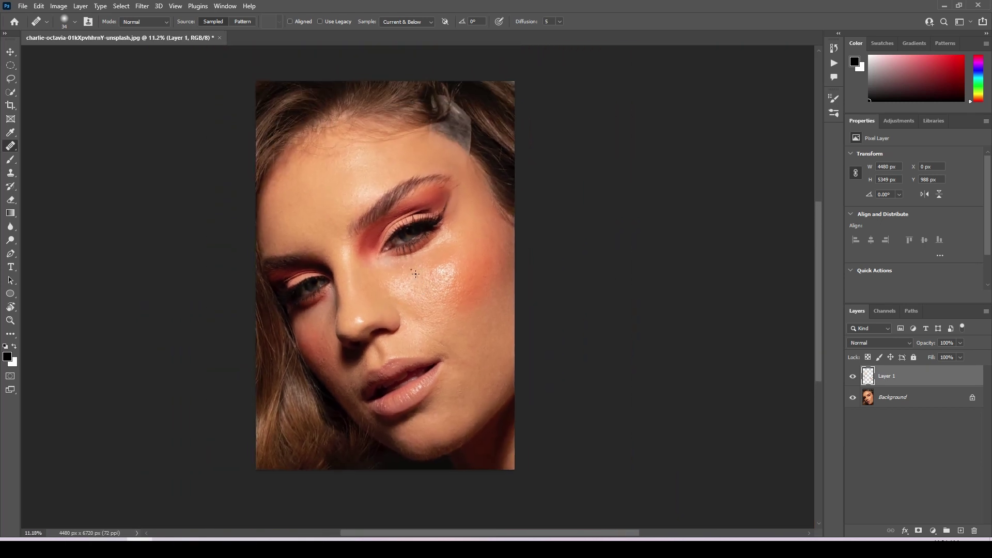
left_click(854, 377)
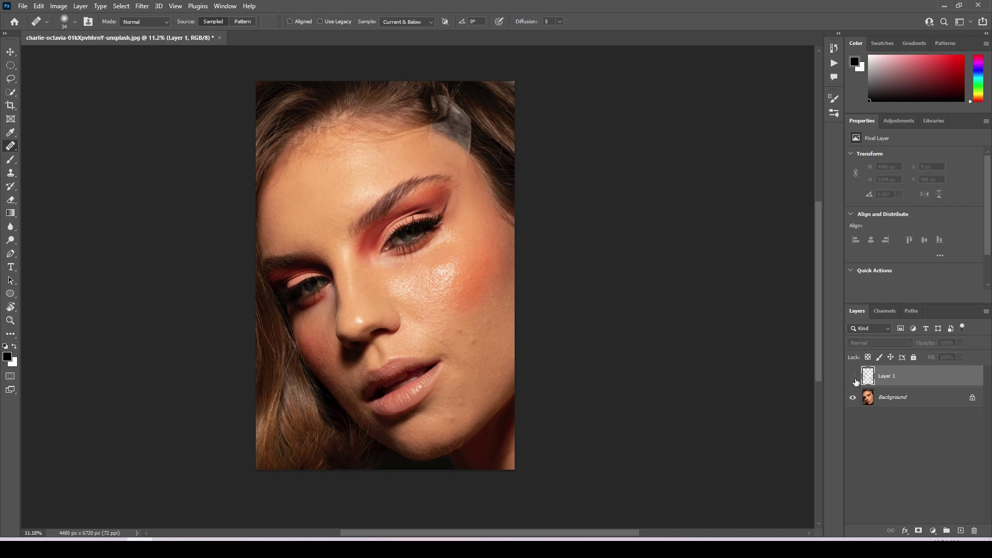
left_click(853, 378)
left_click(855, 379)
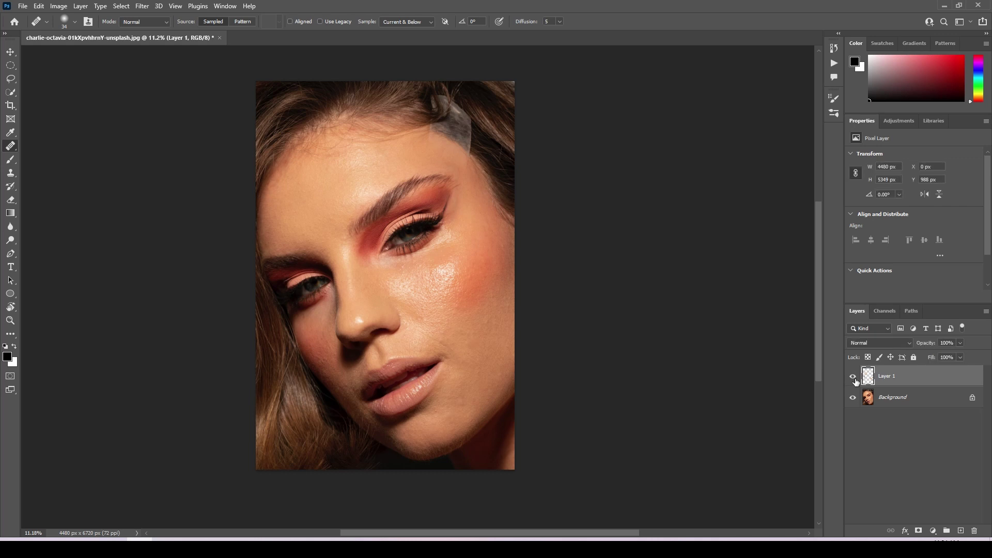
left_click(855, 380)
left_click(855, 380)
- Rename Layer 1 to 'healing' and reselect the layer's name
double_click(888, 376)
type("healing")
left_click(937, 440)
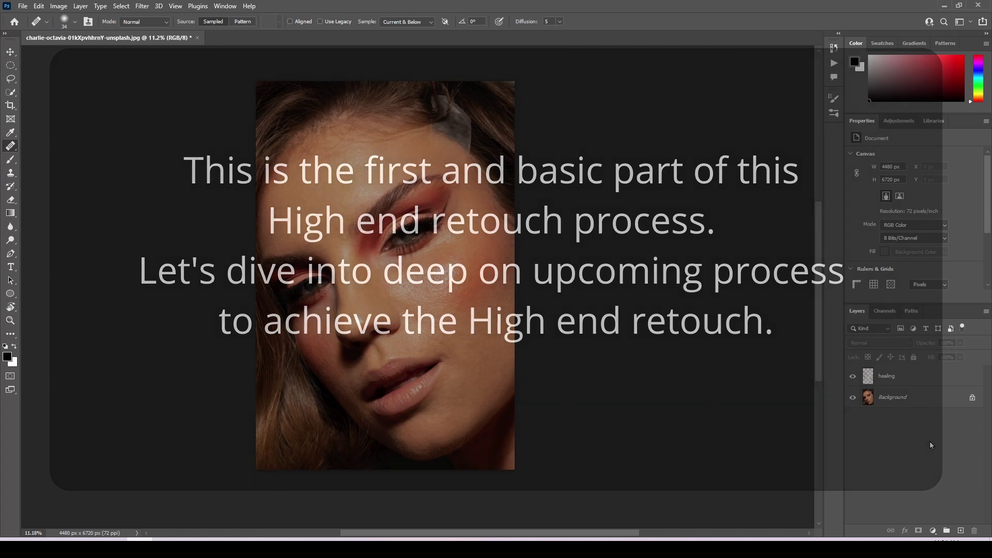
double_click(890, 377)
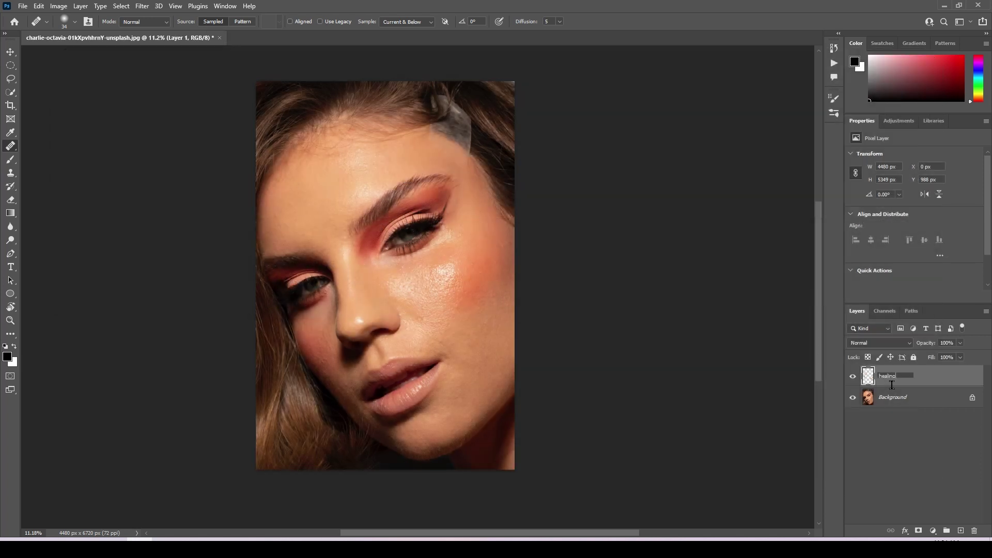